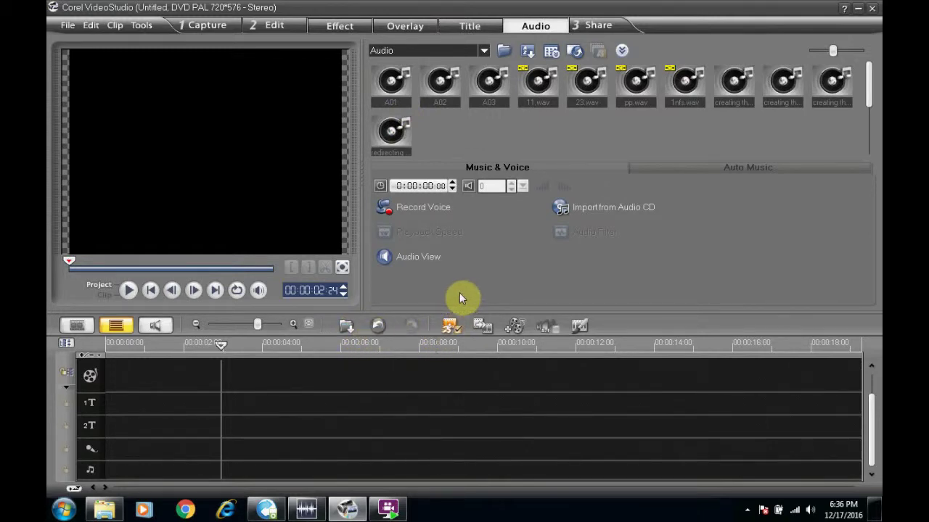
# Step: Insert the video "use your domain emails on gmail" from the real berry folder inside videos into the timeline
pyautogui.click(348, 330)
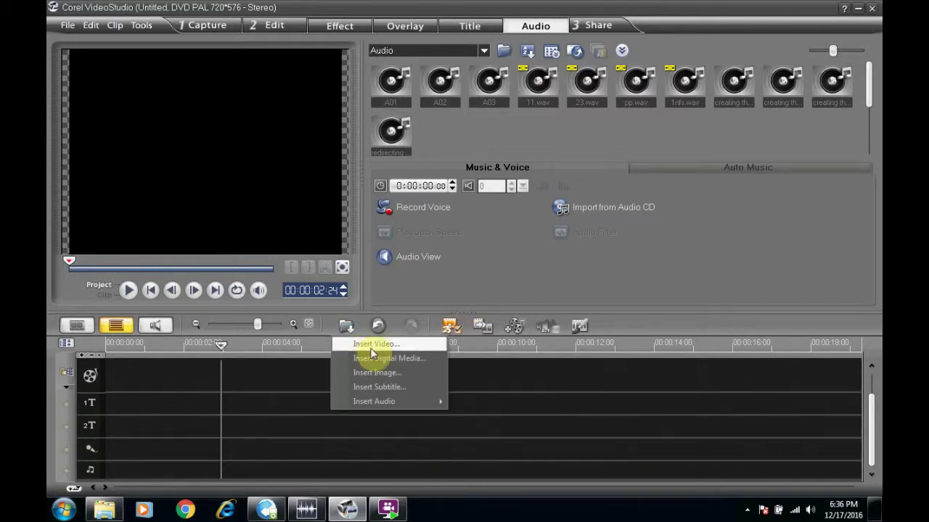
pyautogui.click(372, 345)
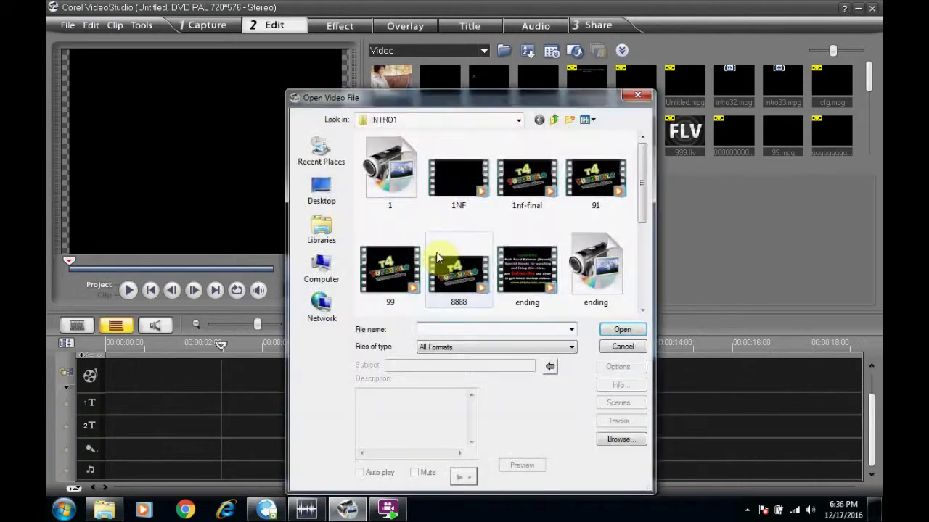
pyautogui.click(518, 120)
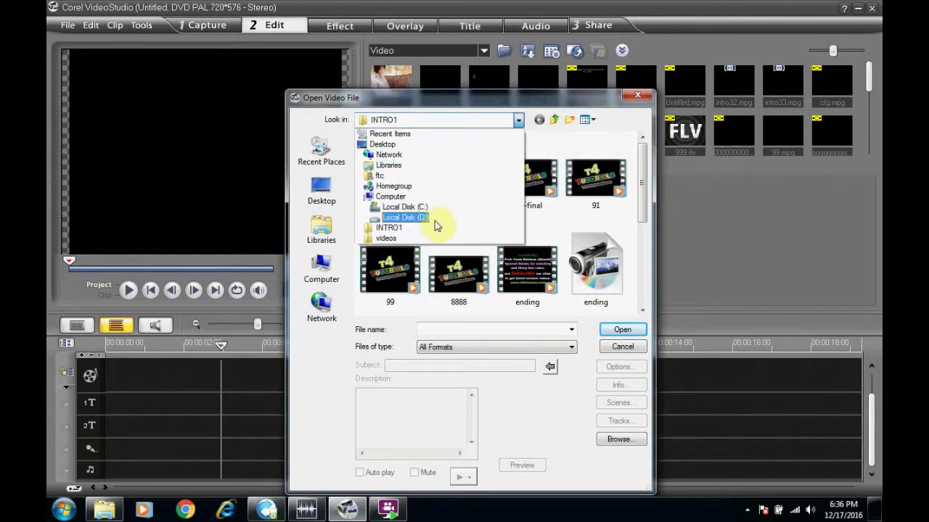
pyautogui.click(396, 238)
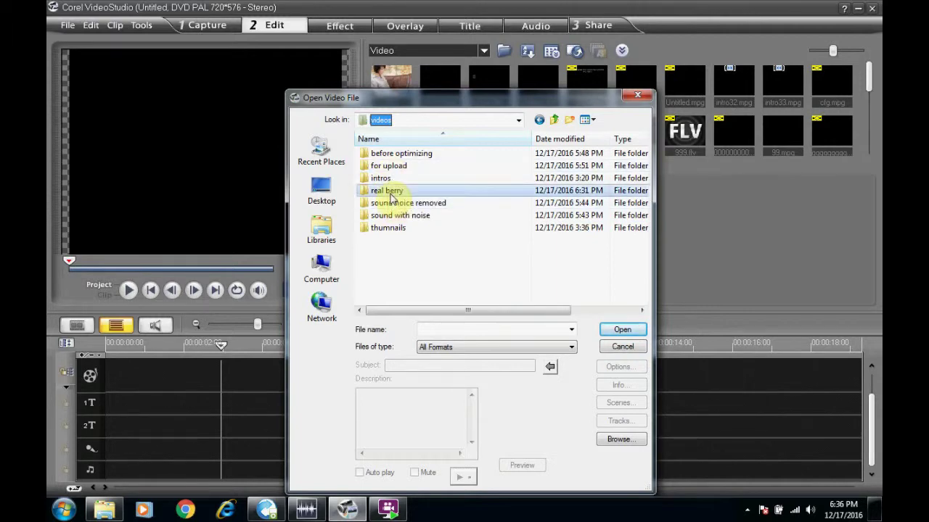
pyautogui.doubleClick(384, 189)
pyautogui.moveTo(646, 199); pyautogui.dragTo(645, 228)
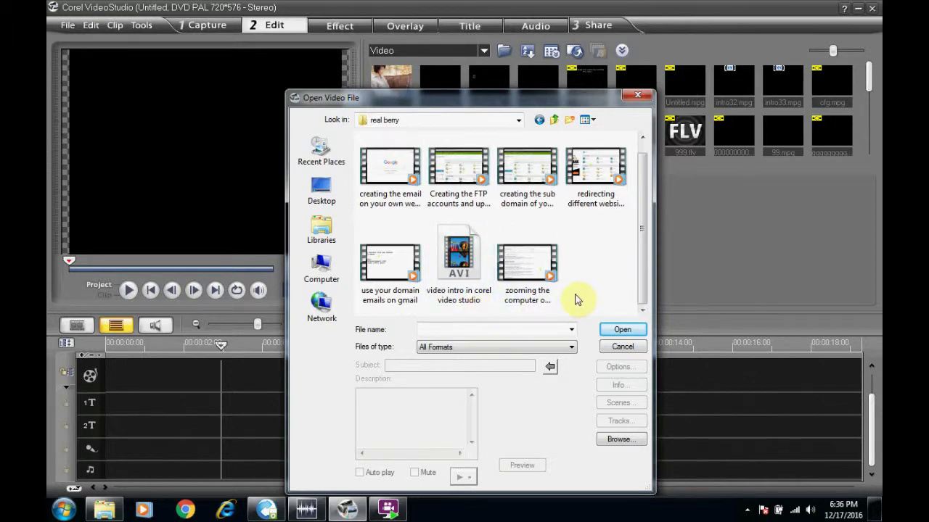
pyautogui.doubleClick(463, 270)
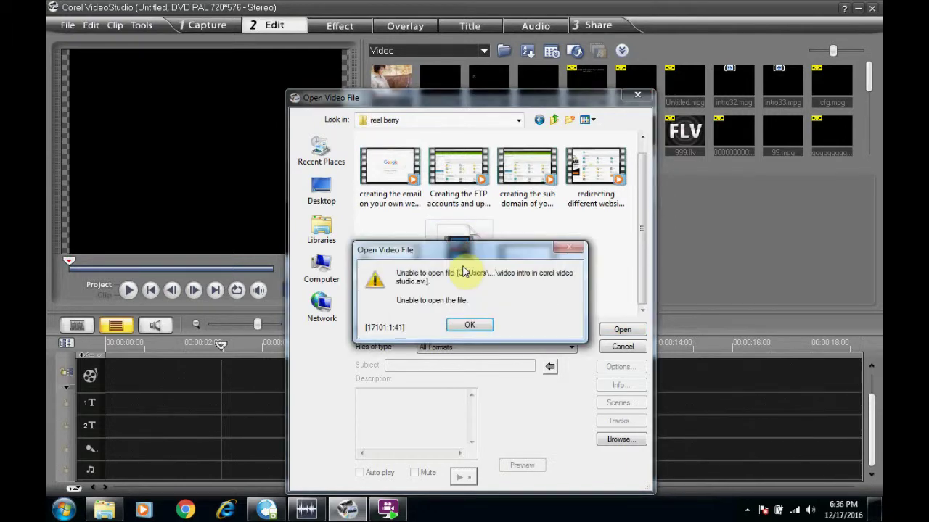
pyautogui.click(470, 326)
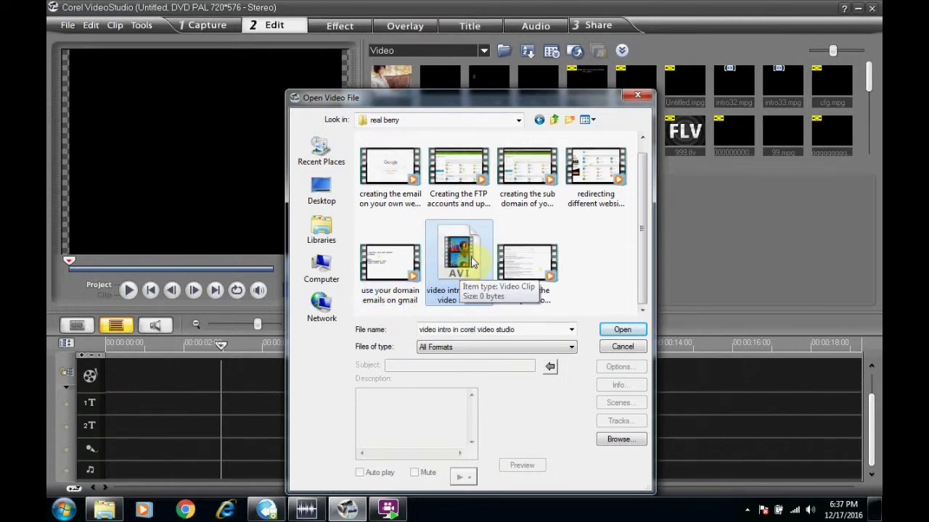
pyautogui.doubleClick(397, 283)
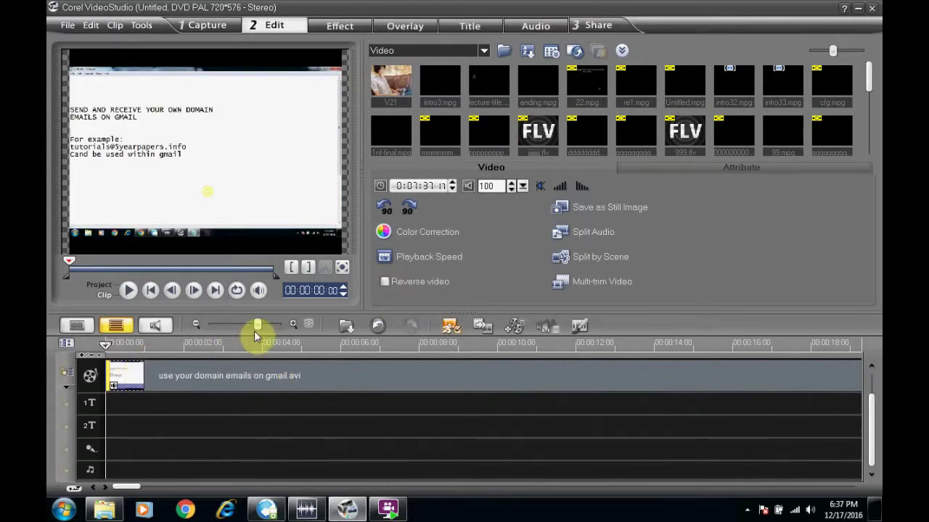
# Step: Split the audio from the inserted video clip onto its own track
pyautogui.moveTo(258, 325); pyautogui.dragTo(213, 325)
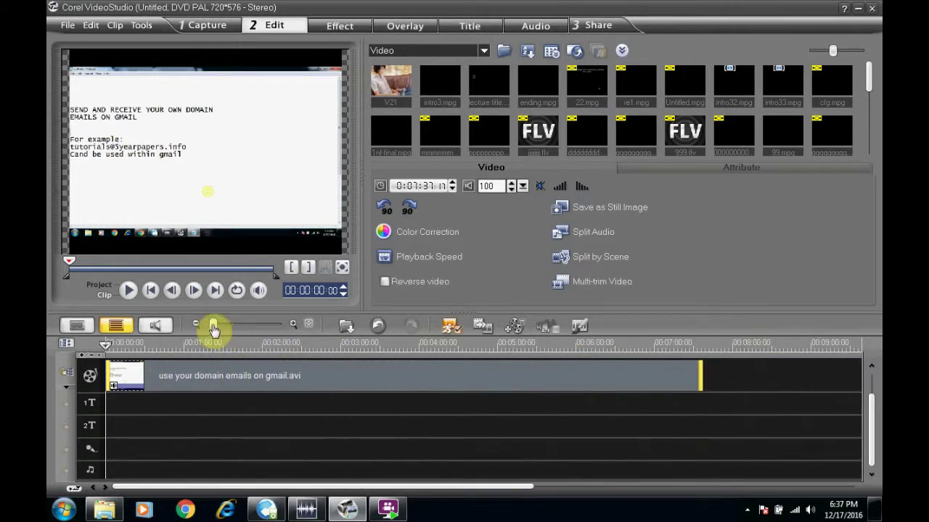
pyautogui.moveTo(214, 328); pyautogui.dragTo(208, 327)
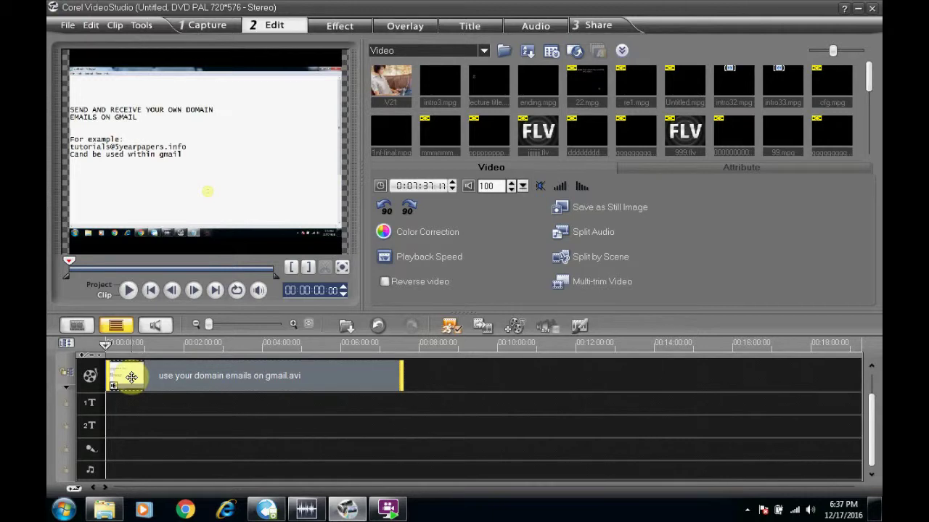
pyautogui.rightClick(131, 377)
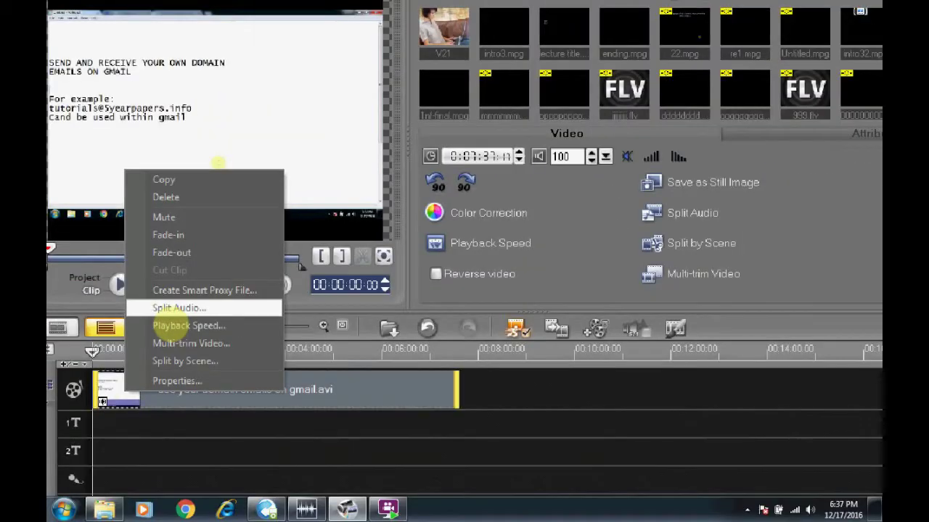
pyautogui.press('Escape')
pyautogui.rightClick(192, 449)
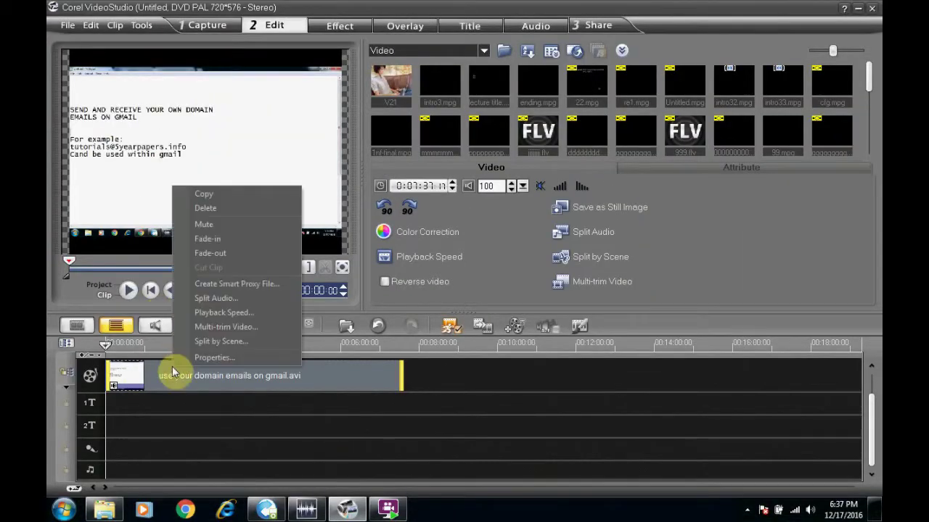
pyautogui.click(195, 301)
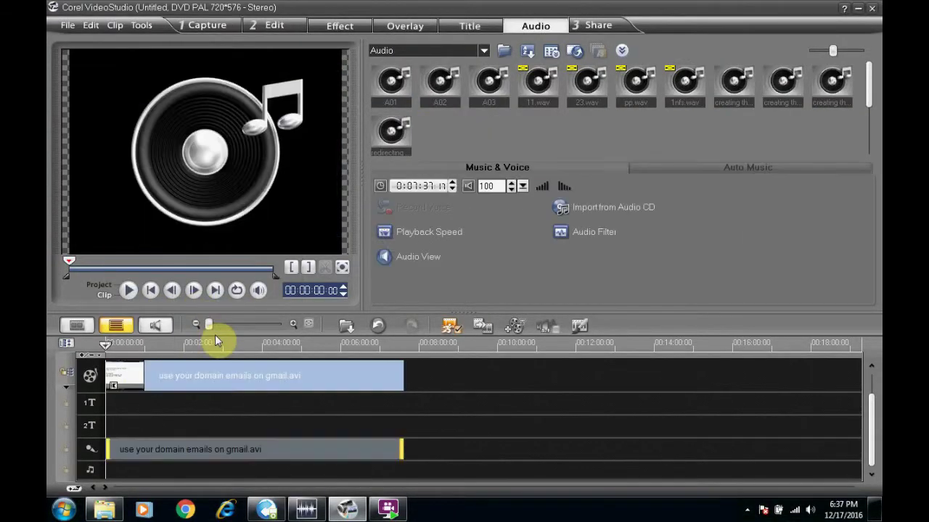
pyautogui.click(175, 374)
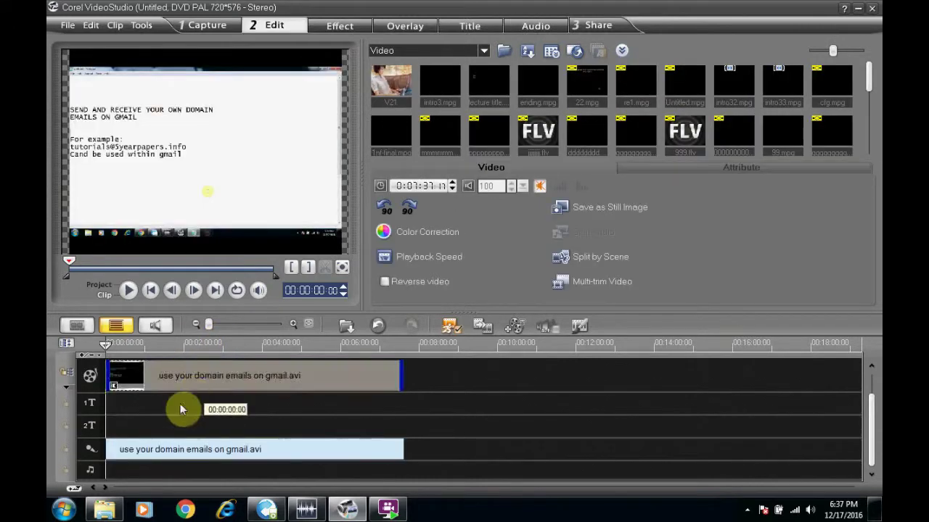
pyautogui.click(177, 377)
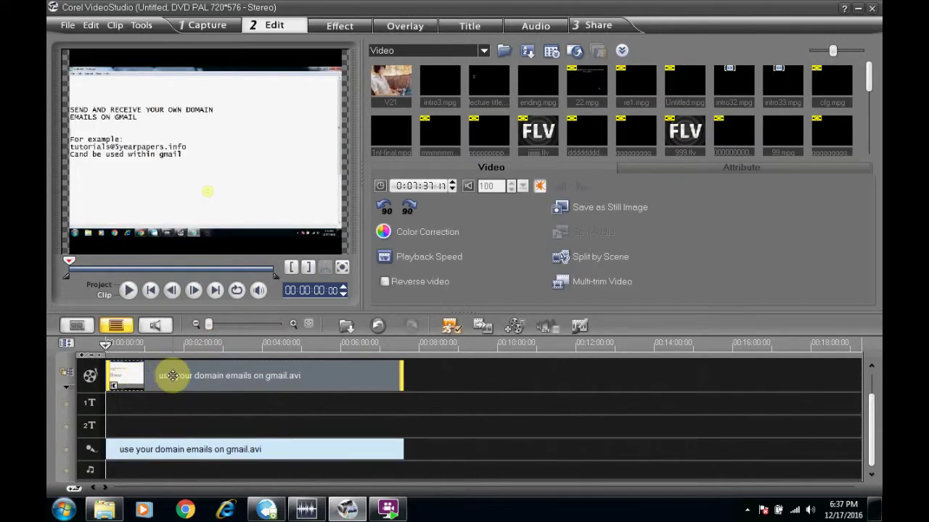
pyautogui.click(183, 450)
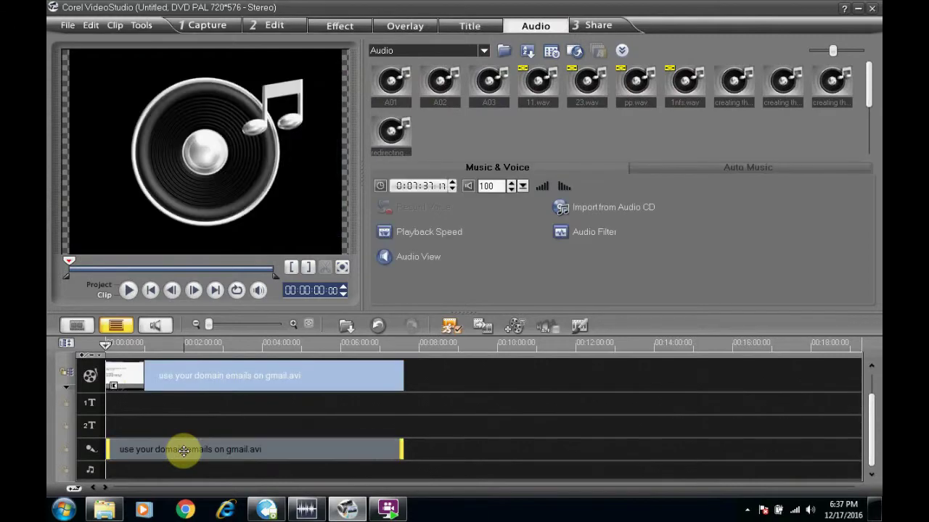
pyautogui.click(183, 423)
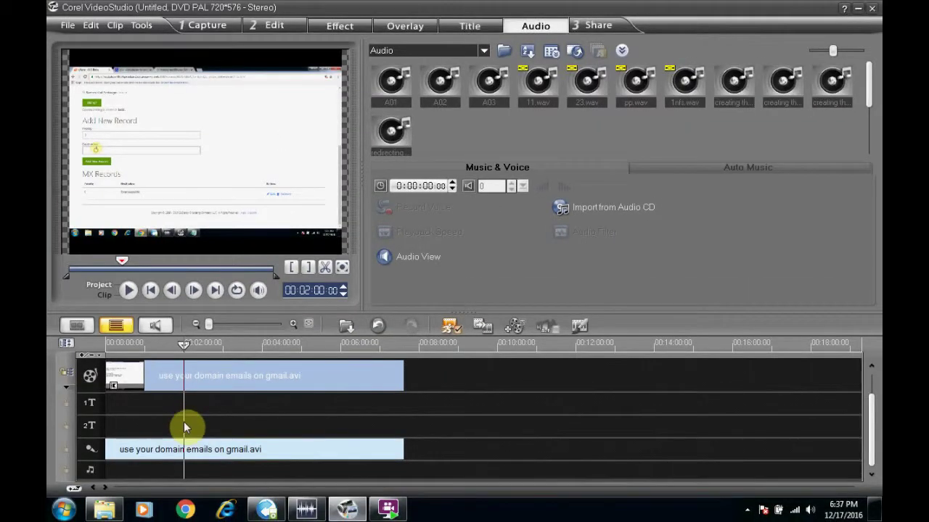
pyautogui.click(232, 406)
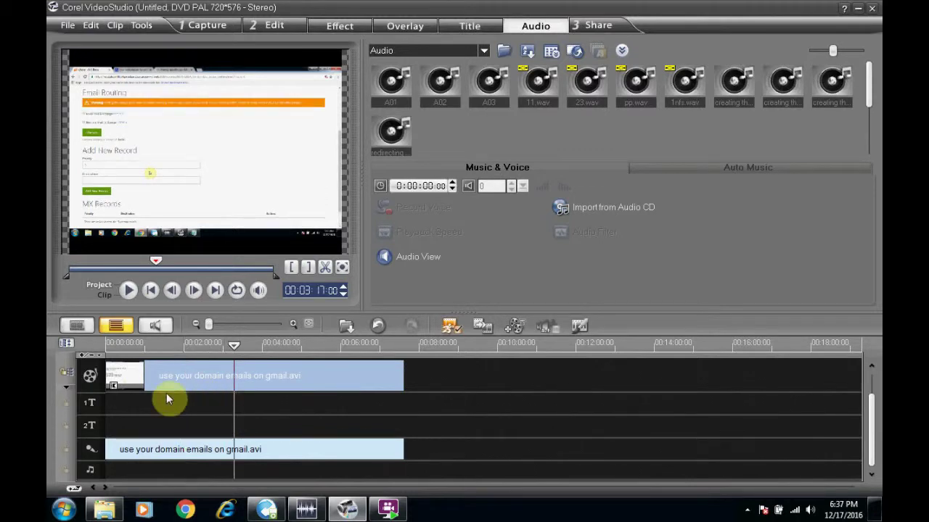
# Step: Delete the clip from the video track and select the extracted audio clip on the voice track
pyautogui.click(220, 376)
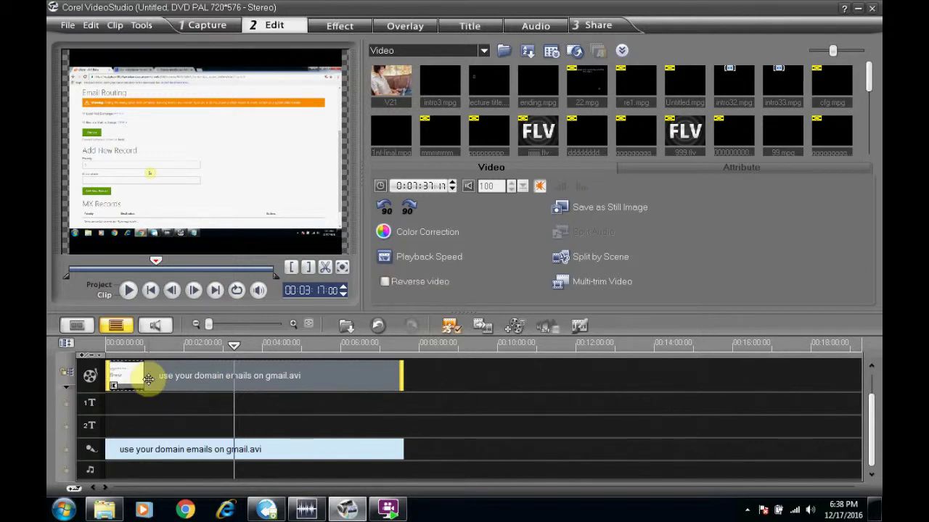
pyautogui.press('Delete')
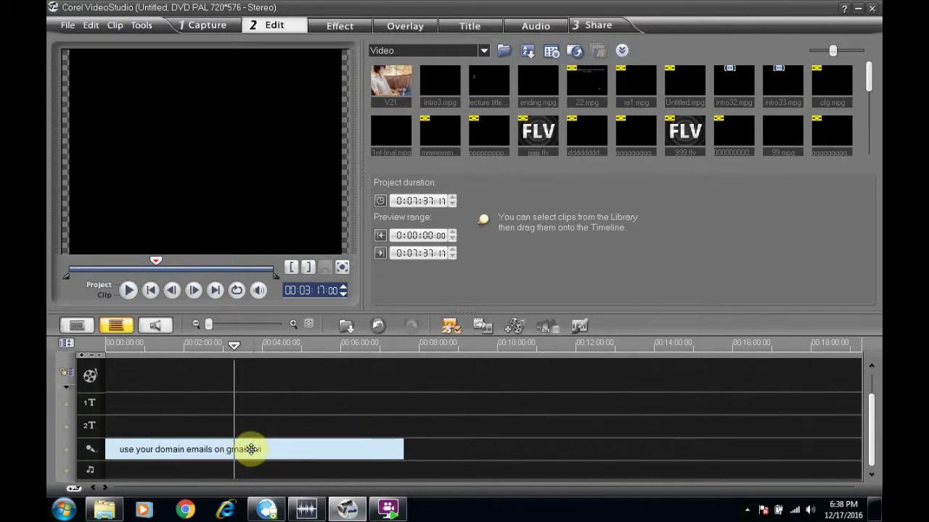
pyautogui.click(181, 450)
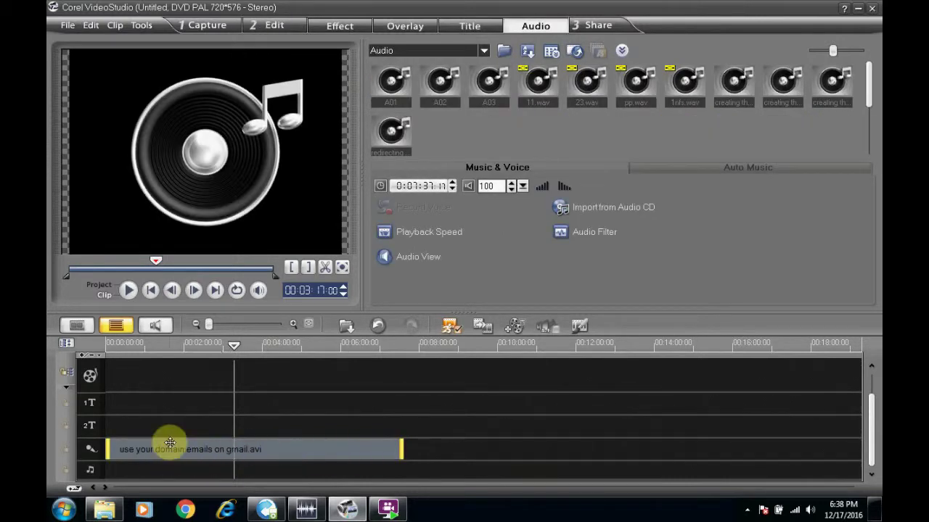
pyautogui.click(197, 439)
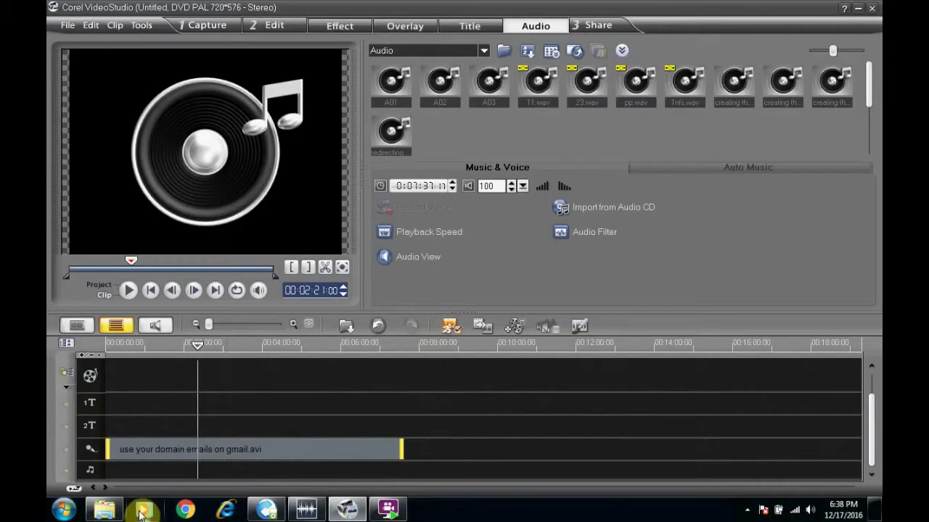
# Step: Try the Remove Noise audio filter on the extracted audio clip, remove it again and cancel the filter changes
pyautogui.rightClick(307, 453)
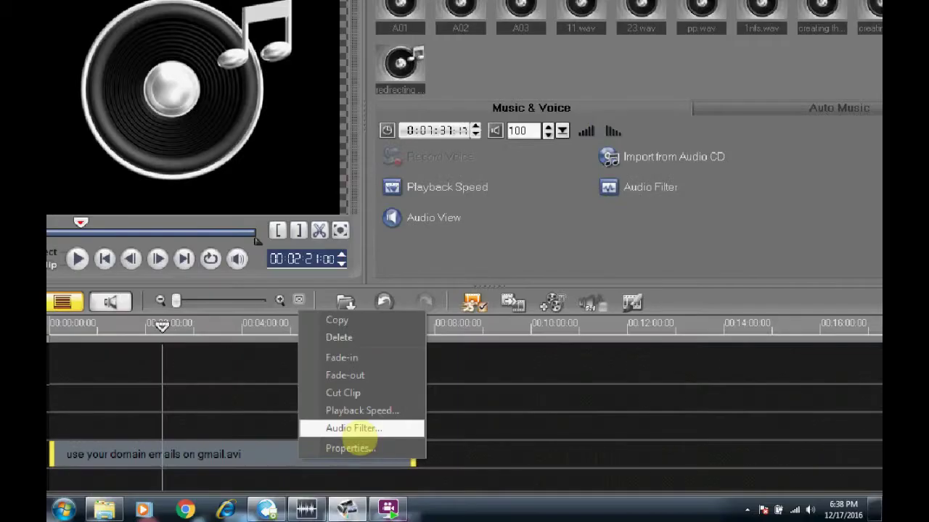
pyautogui.click(356, 431)
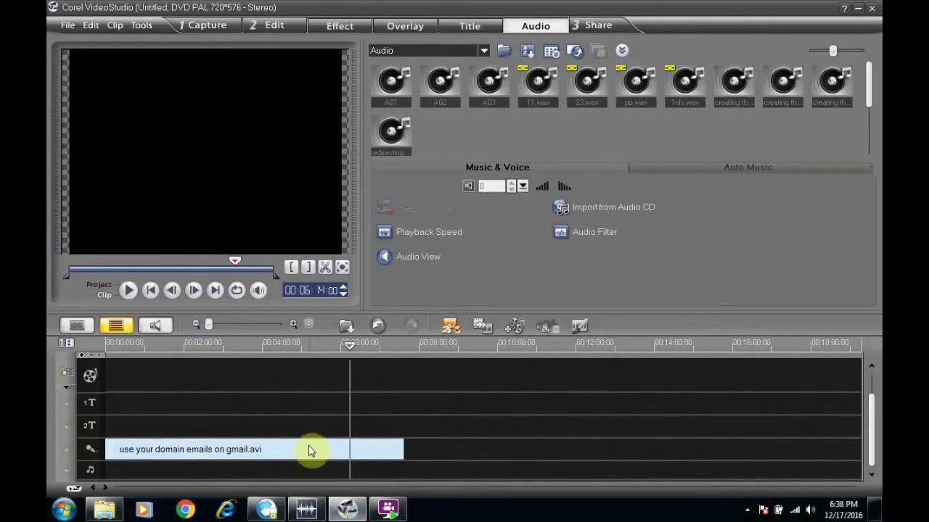
pyautogui.rightClick(308, 450)
pyautogui.click(336, 418)
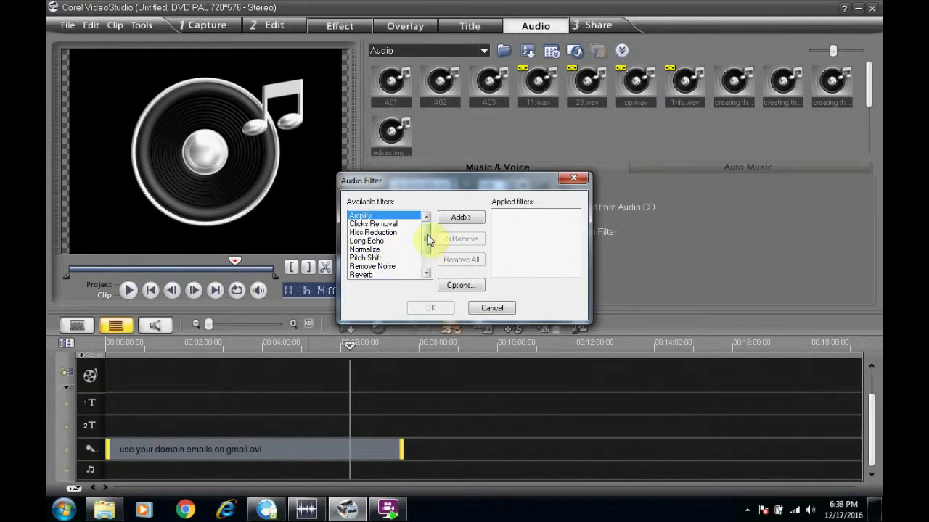
pyautogui.moveTo(428, 241); pyautogui.dragTo(430, 255)
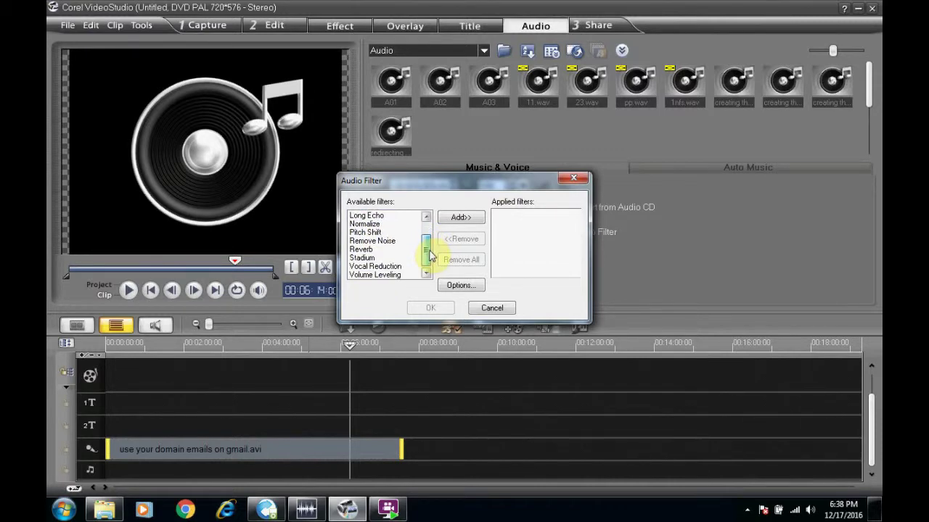
pyautogui.click(385, 242)
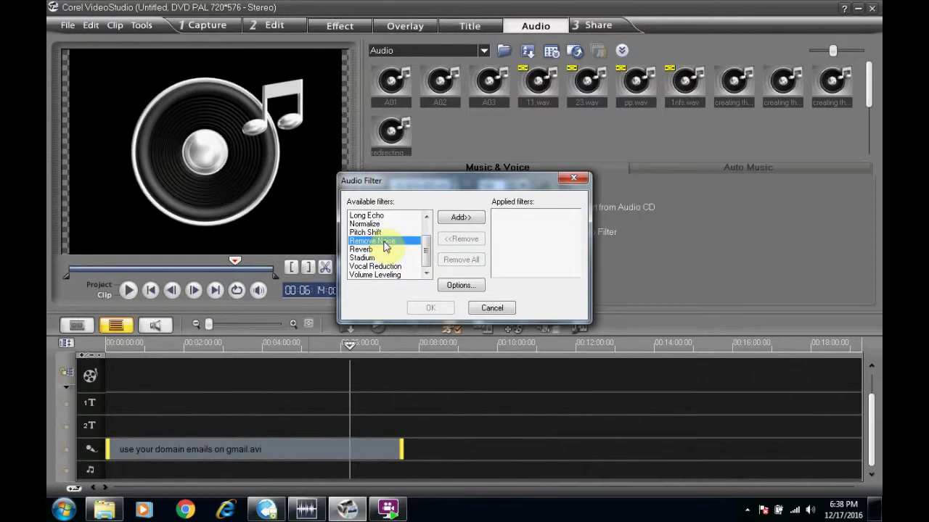
pyautogui.click(460, 217)
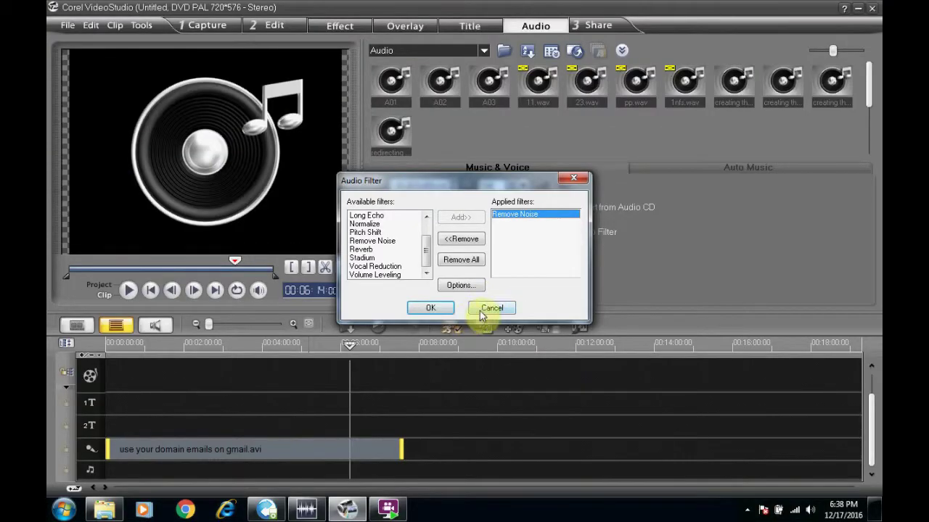
pyautogui.click(469, 248)
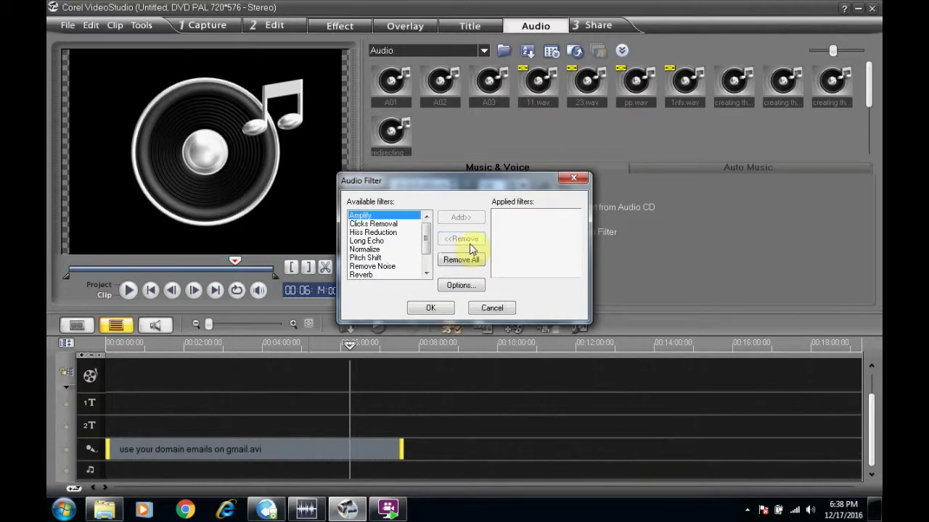
pyautogui.click(488, 310)
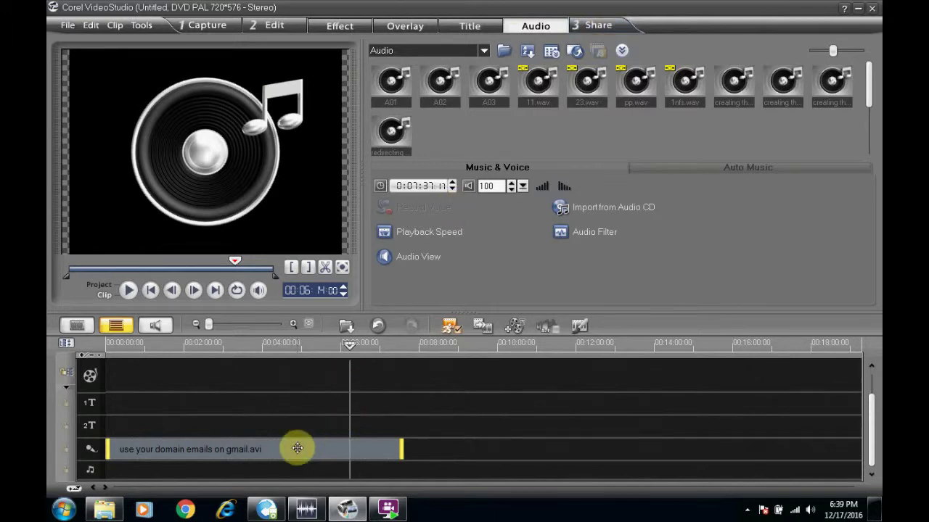
# Step: Start creating a sound file from the project and choose the sound with noise folder inside videos as its save location
pyautogui.click(588, 26)
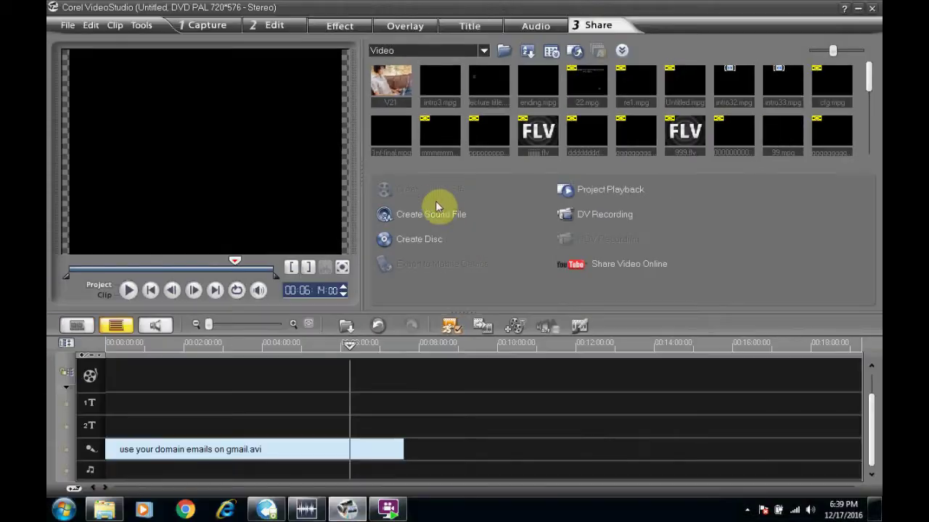
pyautogui.click(448, 240)
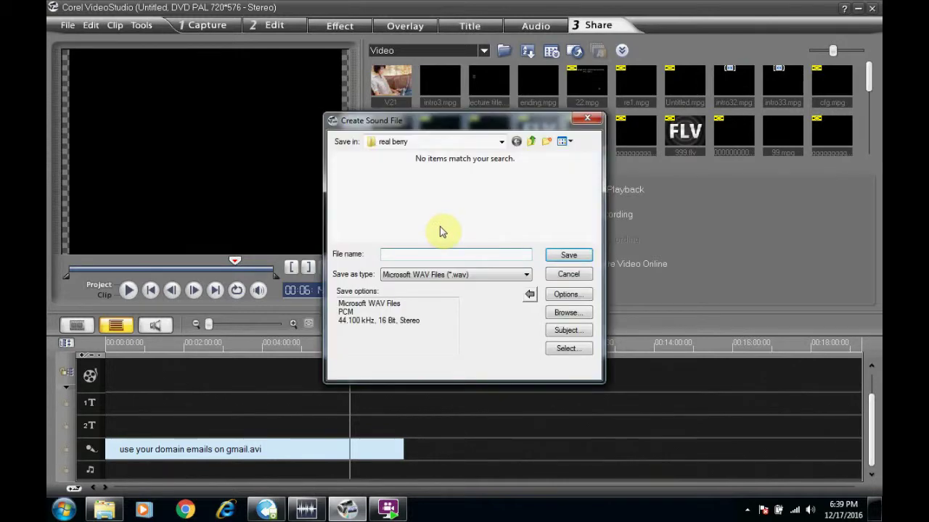
pyautogui.click(500, 143)
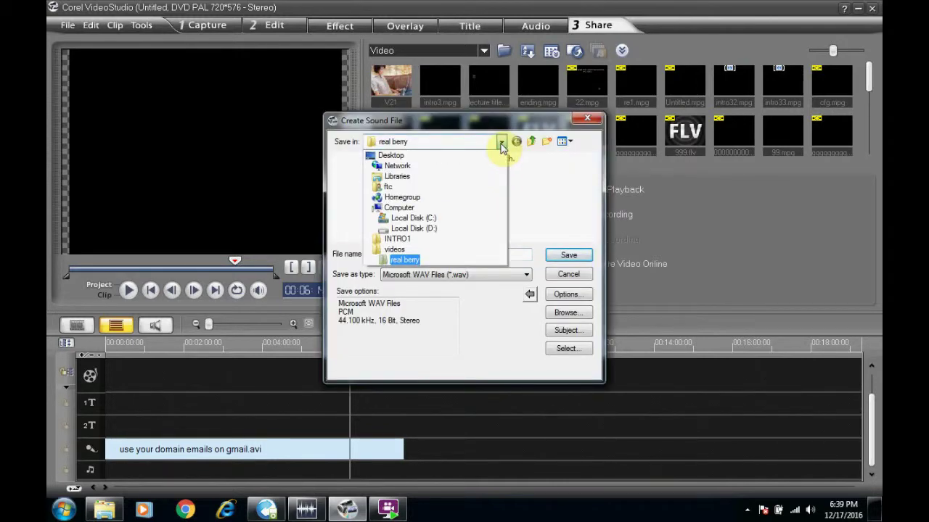
pyautogui.click(400, 250)
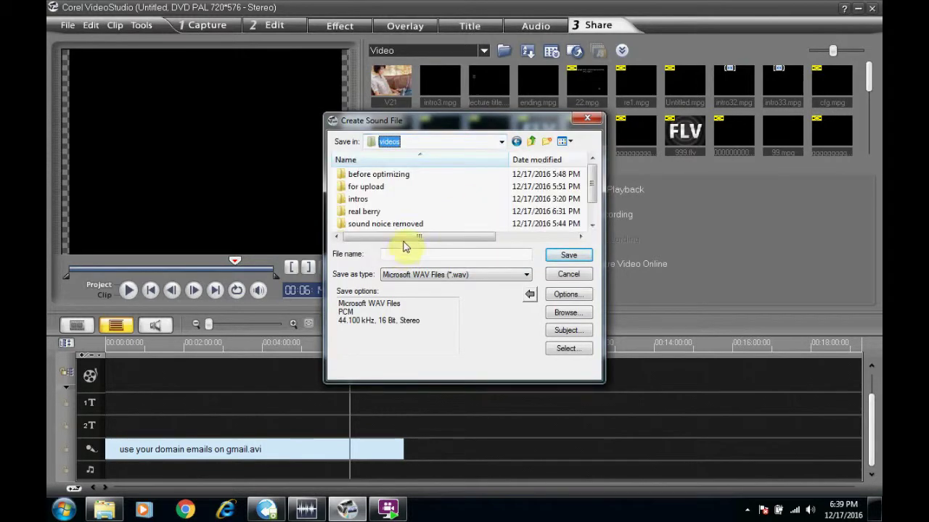
pyautogui.scroll(-1, 588, 196)
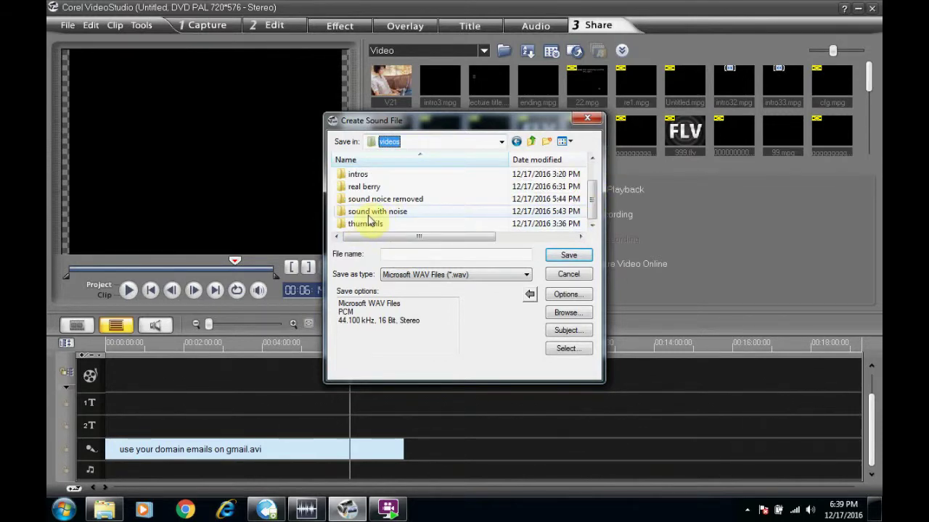
pyautogui.doubleClick(366, 216)
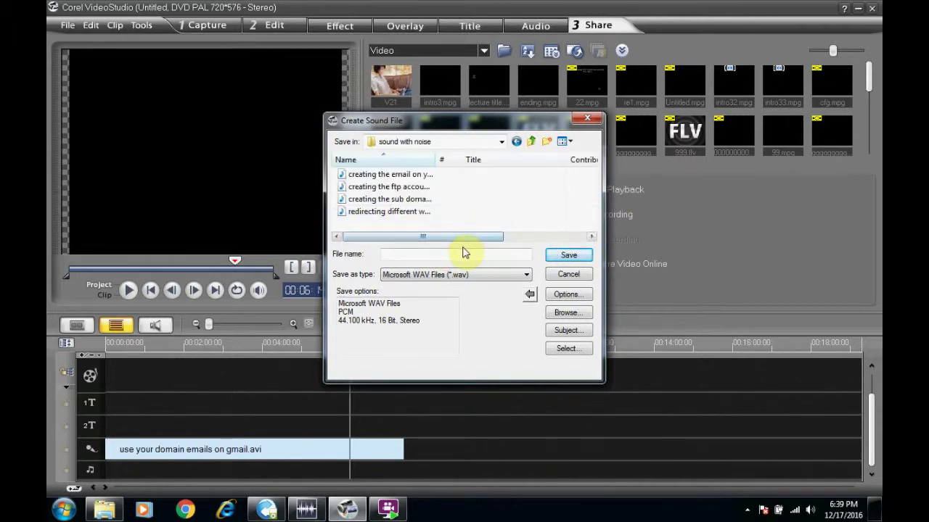
# Step: Save the sound file as "use your domain emails on gmail" in Microsoft WAV format and stop the playback of the rendered audio
pyautogui.click(467, 255)
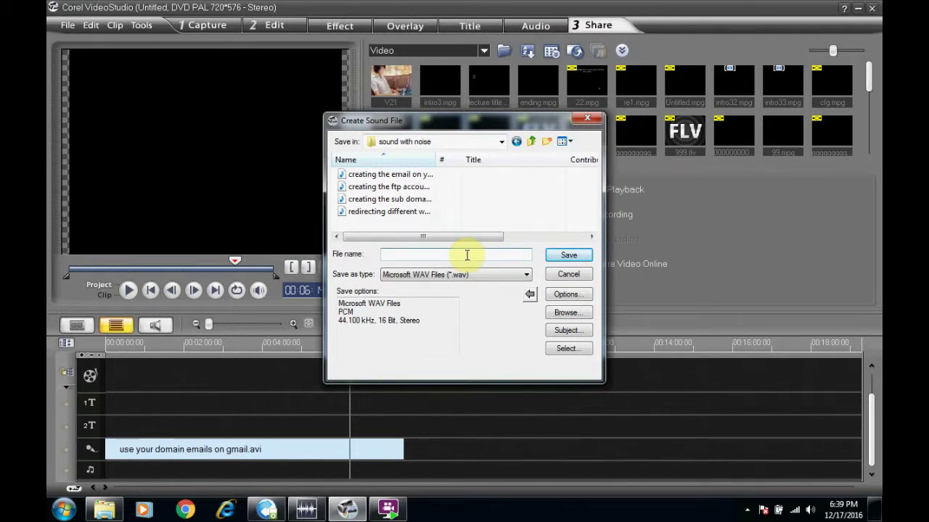
pyautogui.write('use your ow')
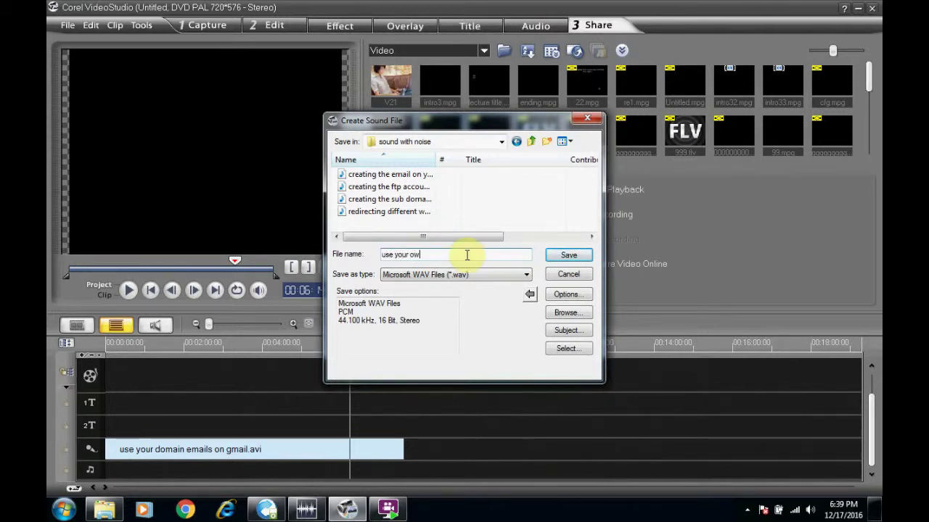
pyautogui.press('BackSpace')
pyautogui.write('domain emails ')
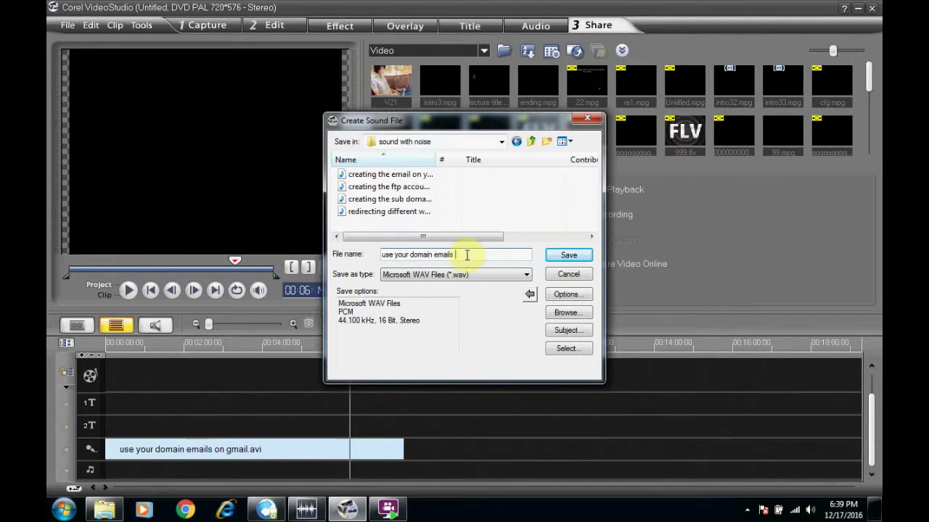
pyautogui.write('on gmail')
pyautogui.click(564, 260)
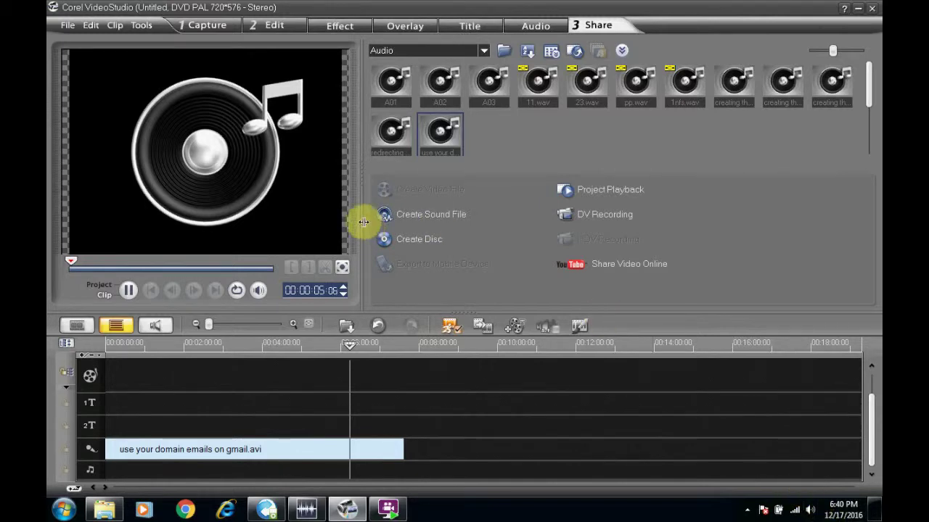
pyautogui.click(128, 290)
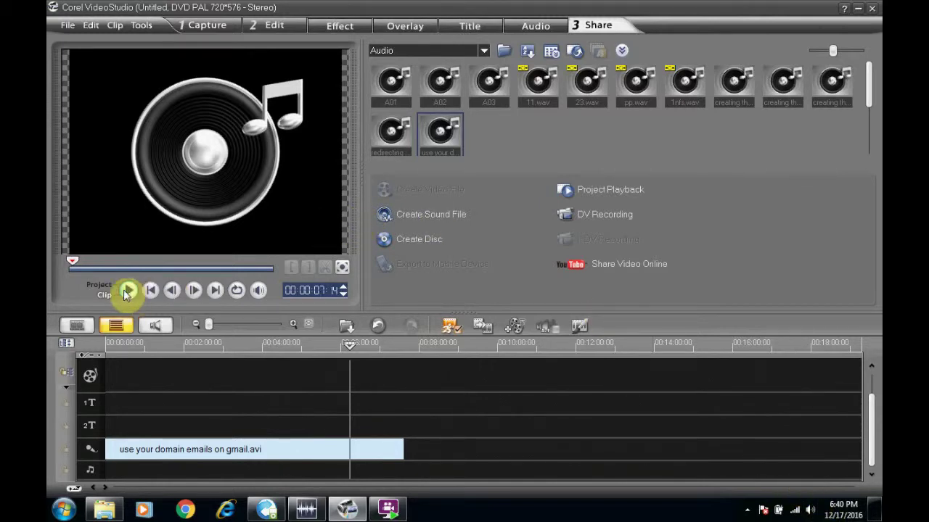
# Step: Check the exported "use your domain emails on gmail" sound file in the sound with noise folder inside videos
pyautogui.click(859, 9)
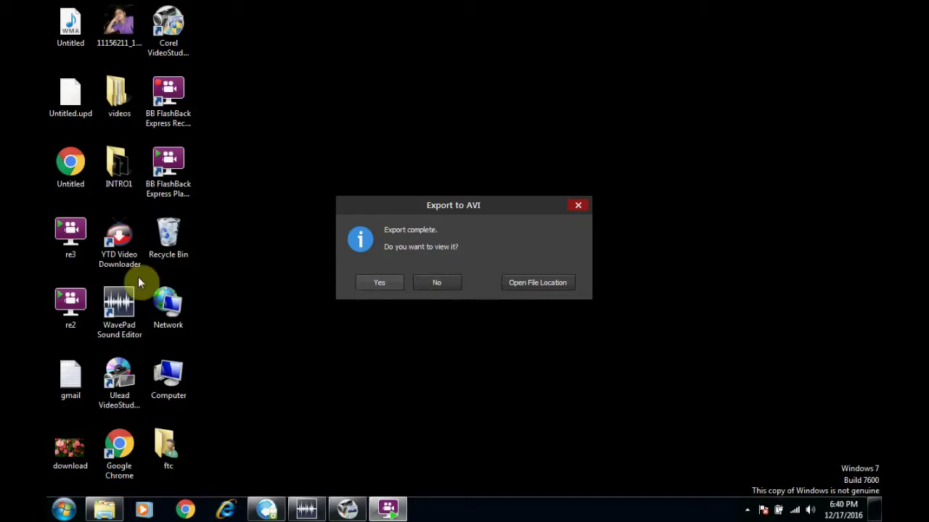
pyautogui.doubleClick(125, 105)
pyautogui.doubleClick(207, 154)
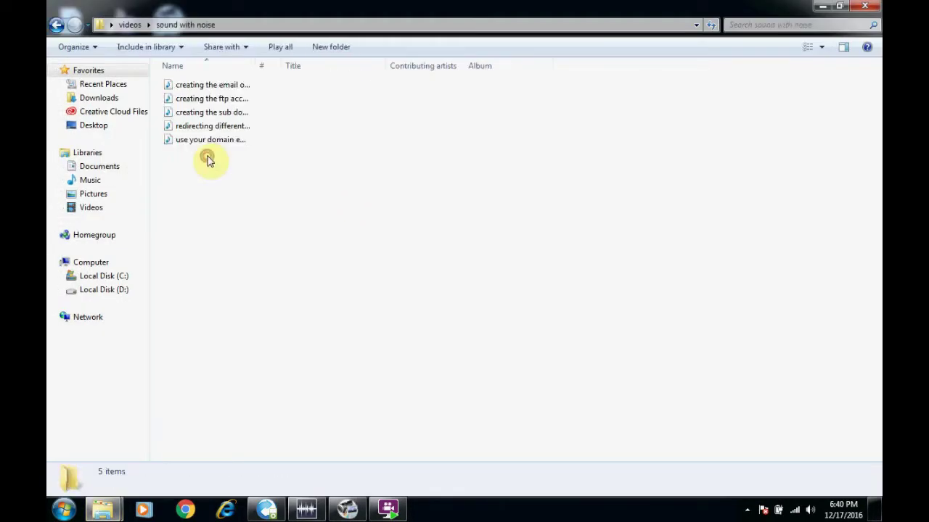
pyautogui.click(202, 144)
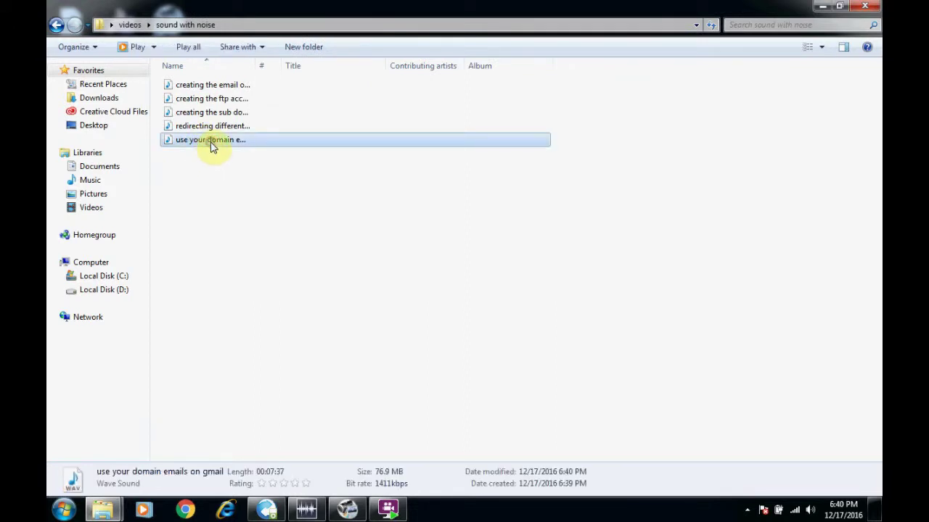
pyautogui.click(210, 143)
pyautogui.click(249, 166)
pyautogui.click(197, 145)
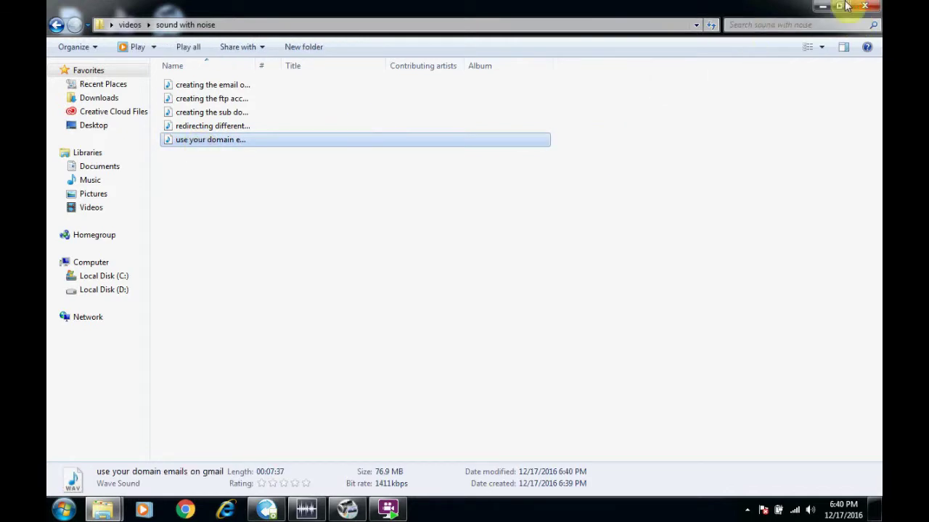
pyautogui.click(822, 6)
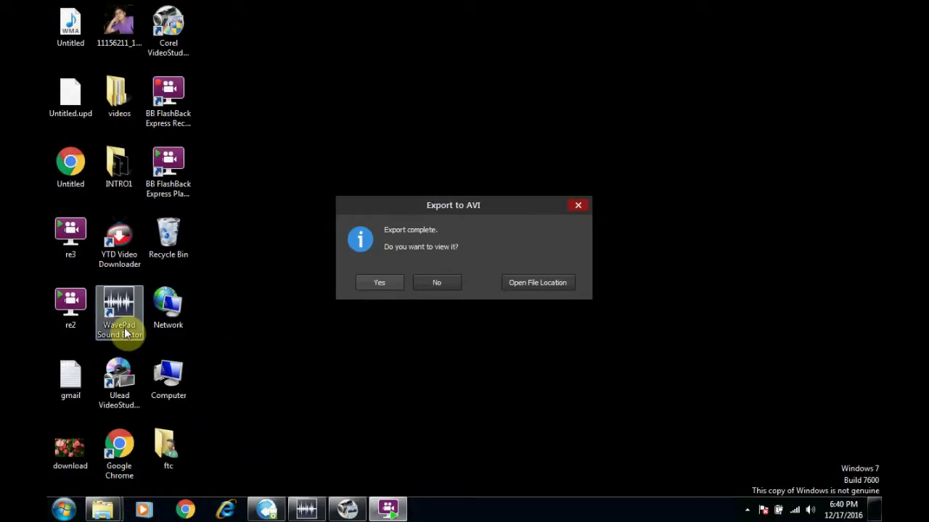
# Step: Switch to WavePad Sound Editor, close the open "redirecting different website domains" file and reduce the program window's size
pyautogui.doubleClick(131, 331)
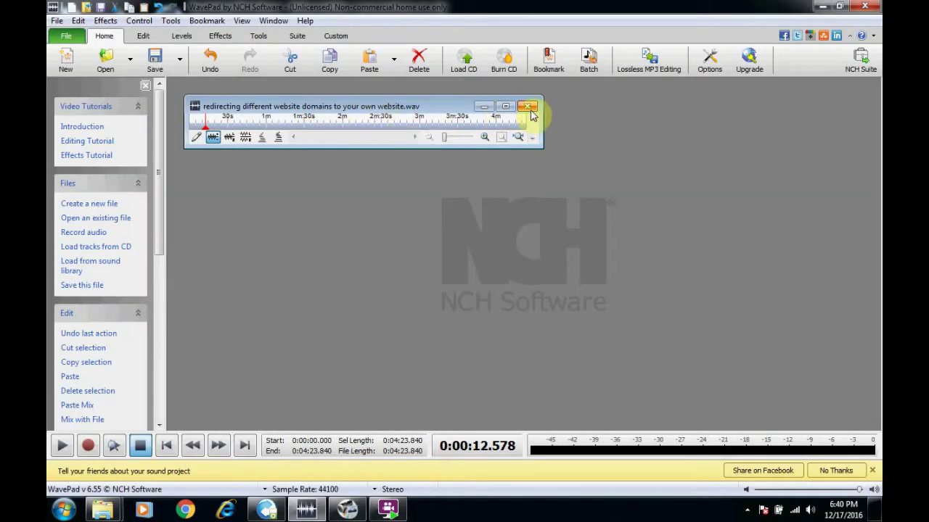
pyautogui.click(527, 108)
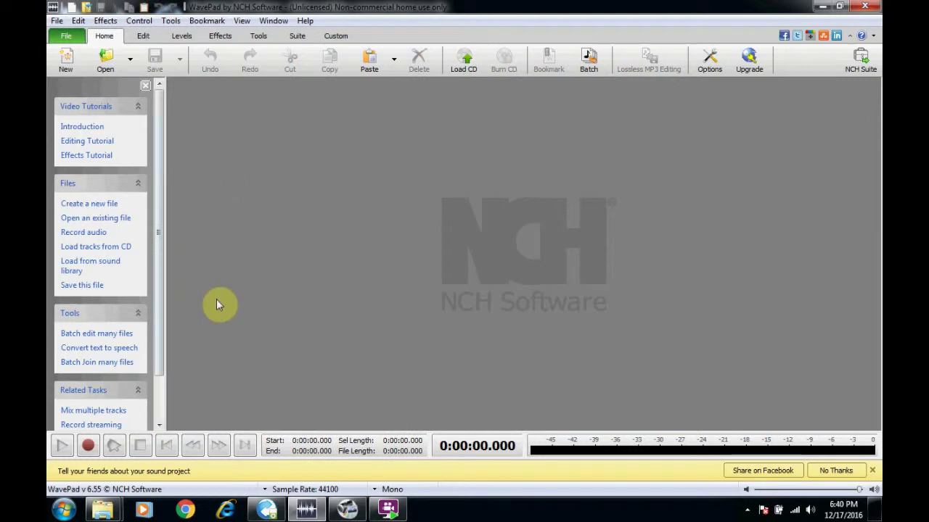
pyautogui.click(839, 6)
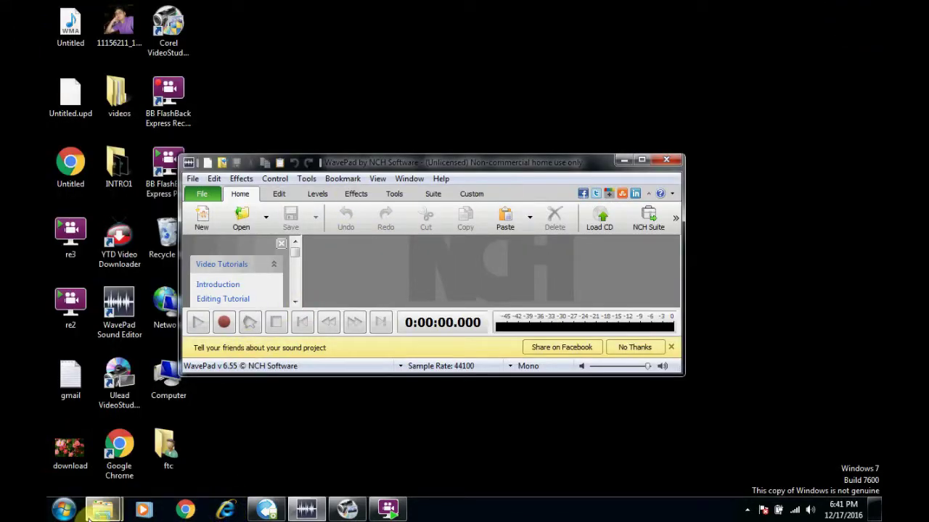
# Step: Load "use your domain emails on gmail.wav" from the sound with noise folder into WavePad, maximize the window and play the opening seconds
pyautogui.moveTo(98, 508)
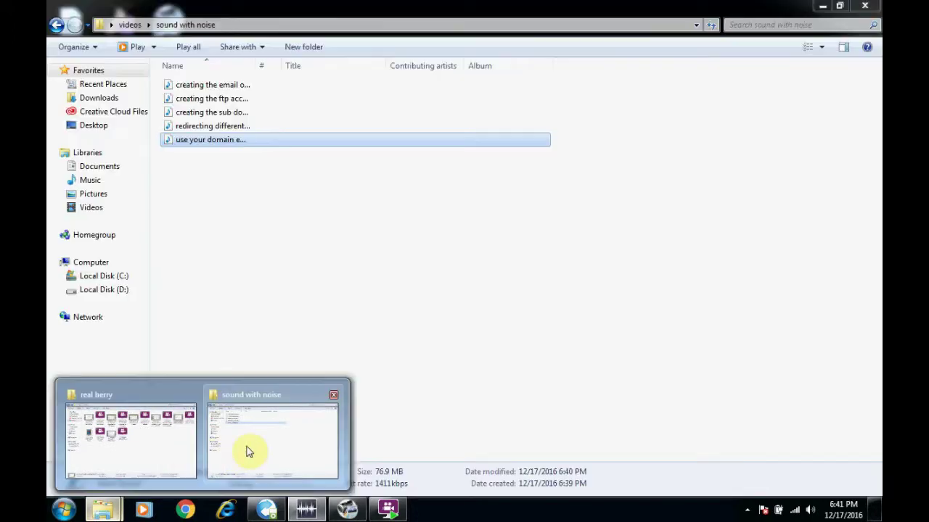
pyautogui.click(245, 450)
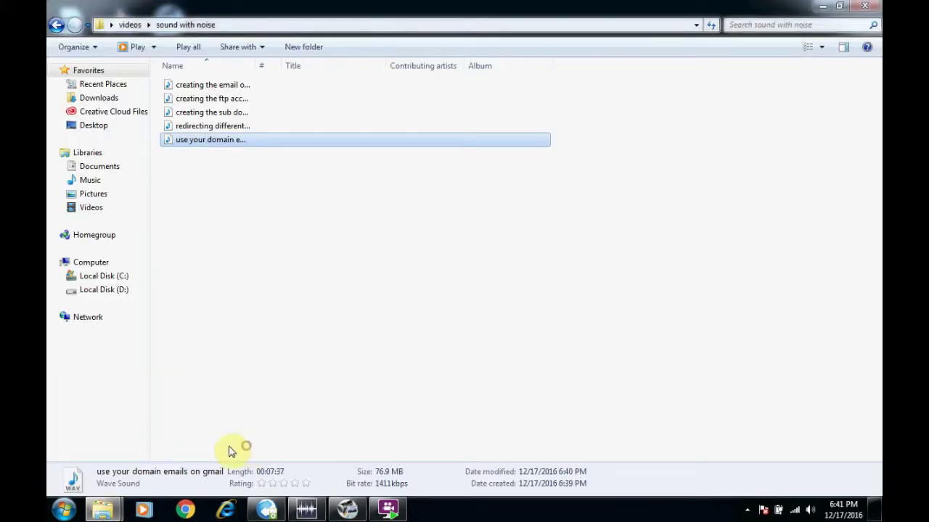
pyautogui.click(307, 509)
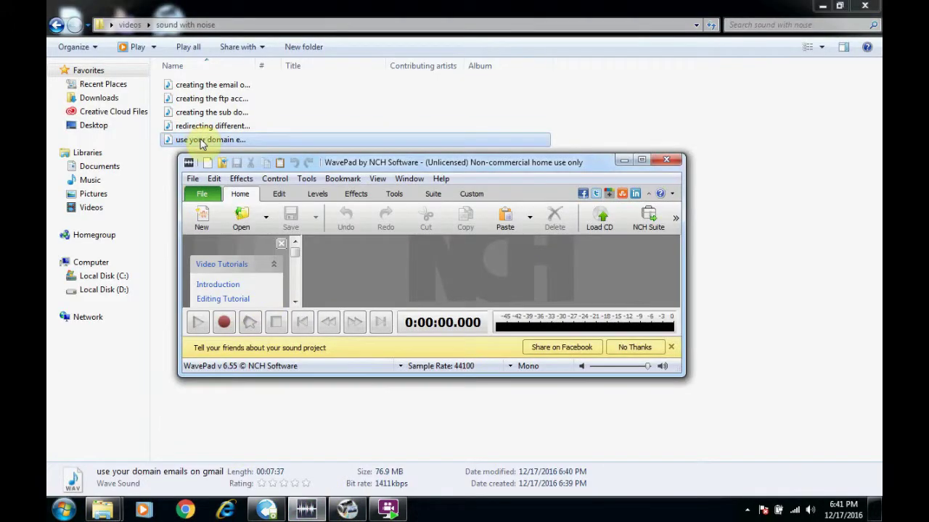
pyautogui.moveTo(201, 143); pyautogui.dragTo(385, 260)
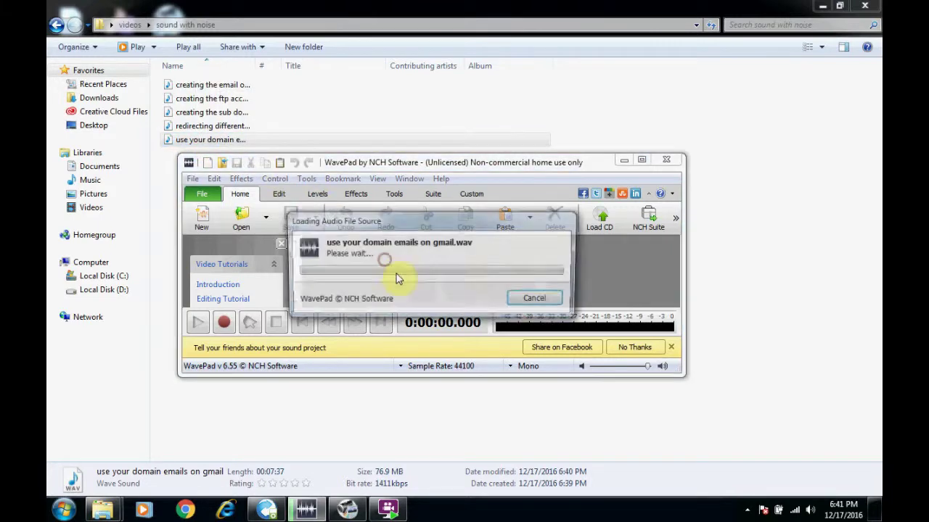
pyautogui.doubleClick(468, 164)
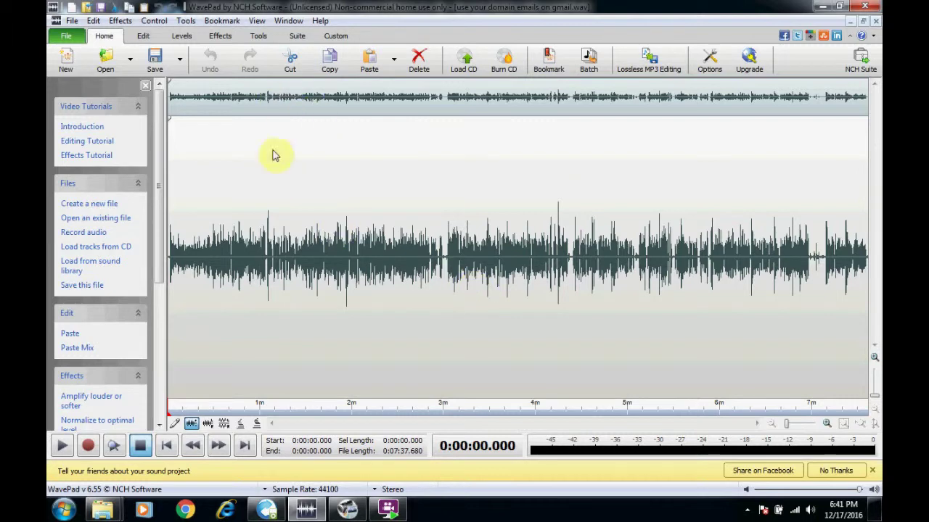
pyautogui.click(62, 450)
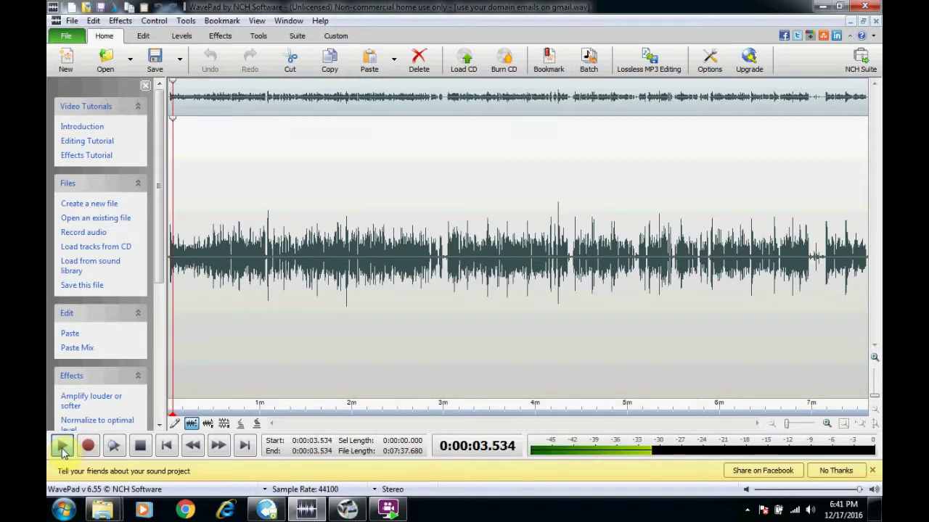
pyautogui.click(138, 449)
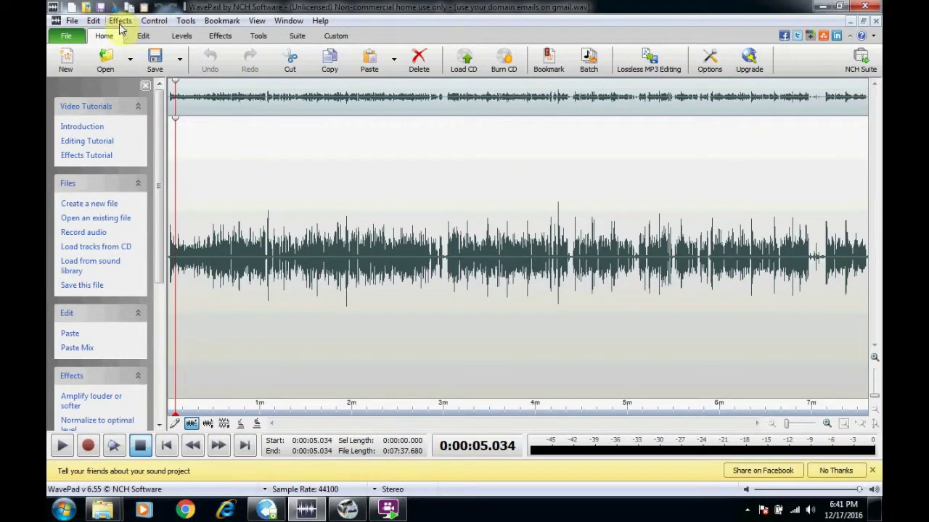
# Step: Apply Auto Spectral Subtraction noise reduction to the whole audio with a 30% silence to audio proportion and play part of it
pyautogui.click(148, 60)
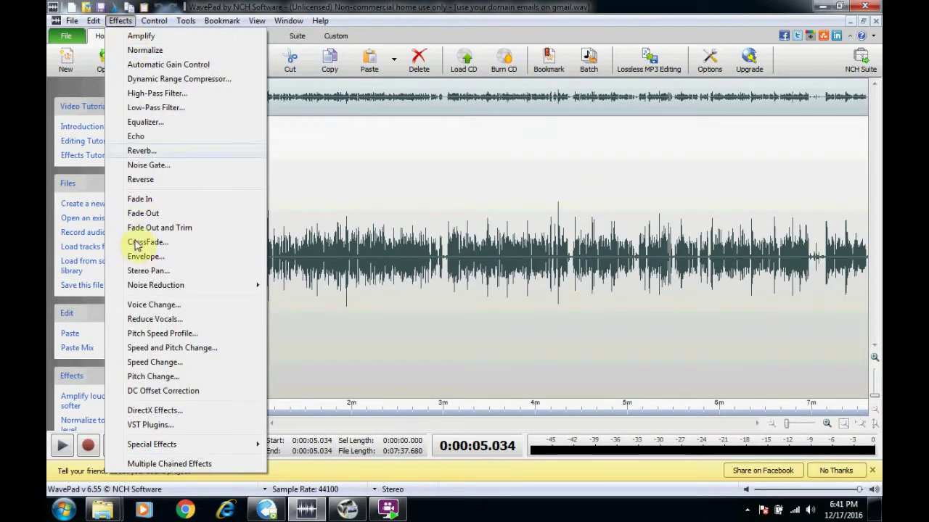
pyautogui.moveTo(172, 290)
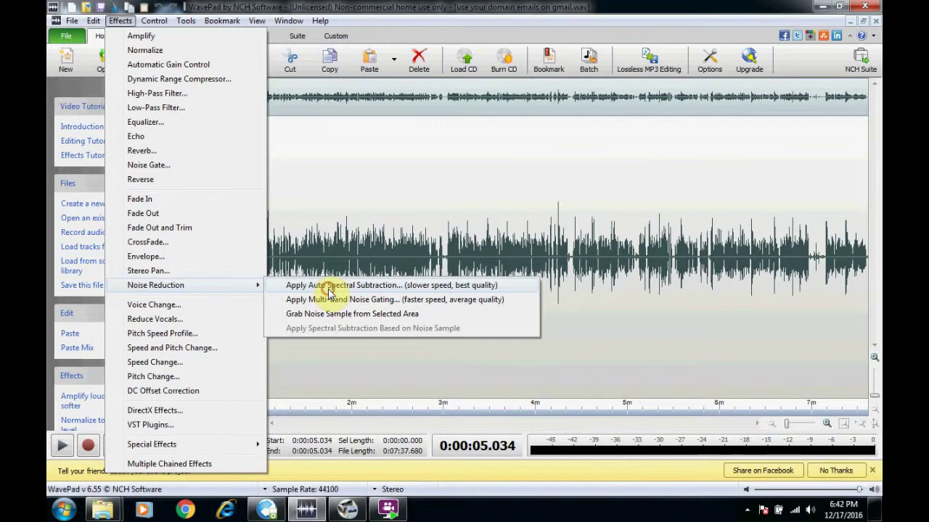
pyautogui.click(328, 286)
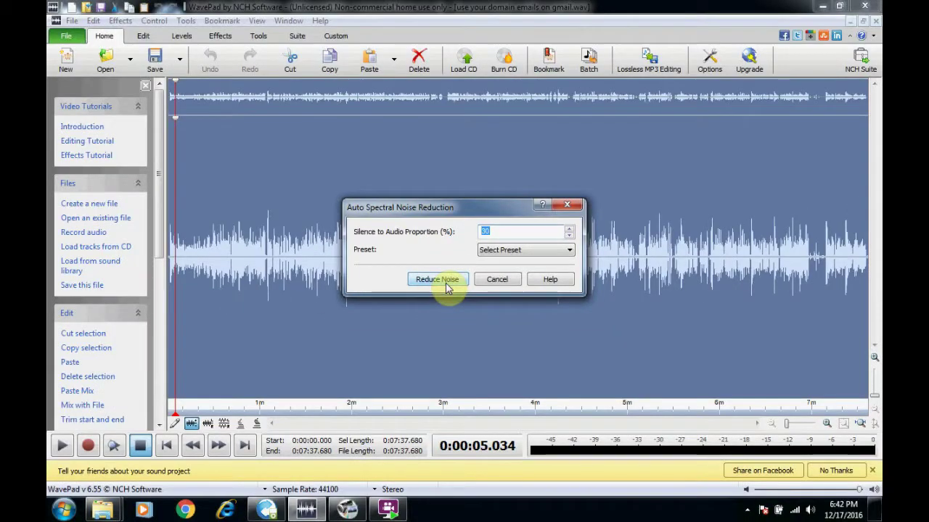
pyautogui.click(451, 287)
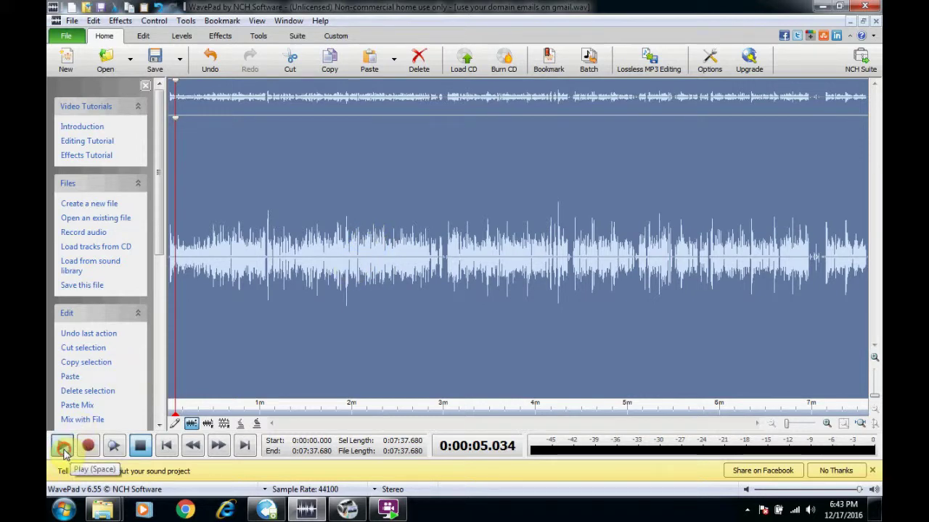
pyautogui.click(63, 448)
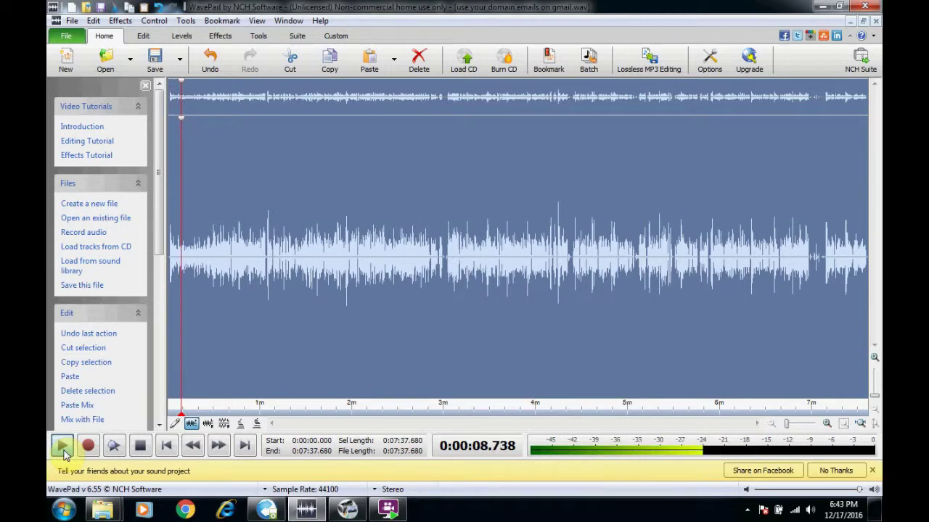
pyautogui.click(140, 445)
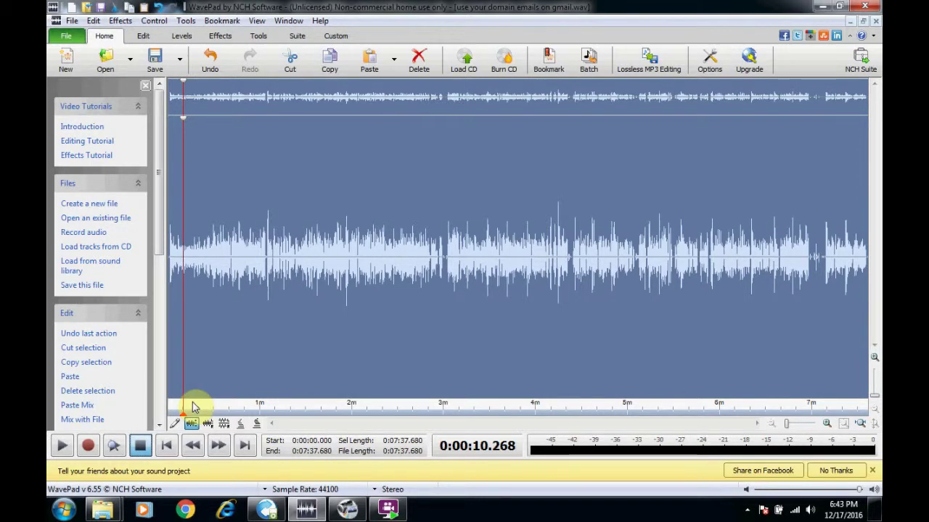
# Step: Save the cleaned audio as Wave file "use your domain emails on gmail" in videos > sound noice removed, using the Auto (Preserves Original Format) encoder setting
pyautogui.click(72, 21)
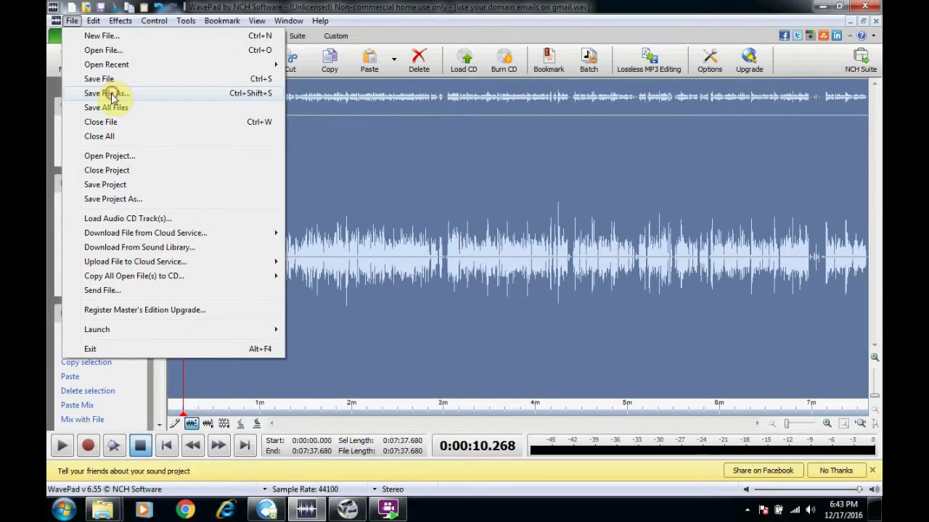
pyautogui.click(107, 93)
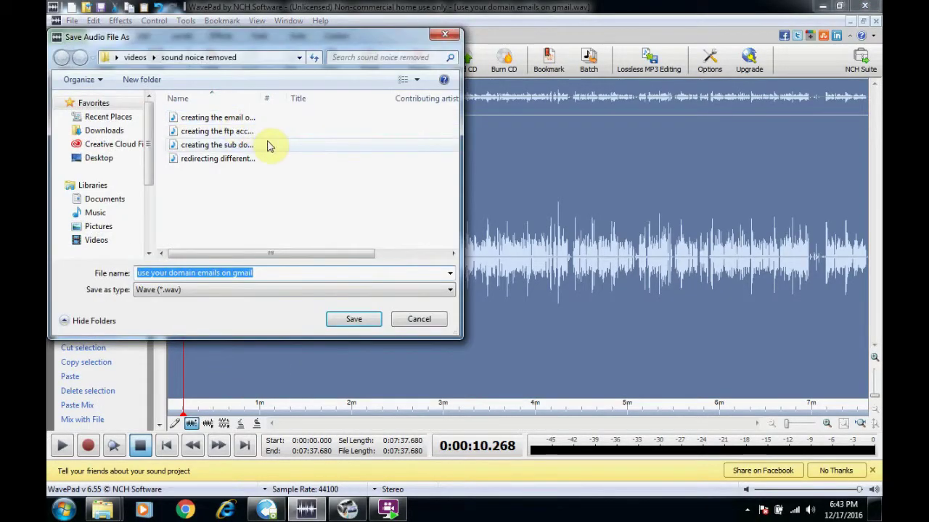
pyautogui.click(131, 57)
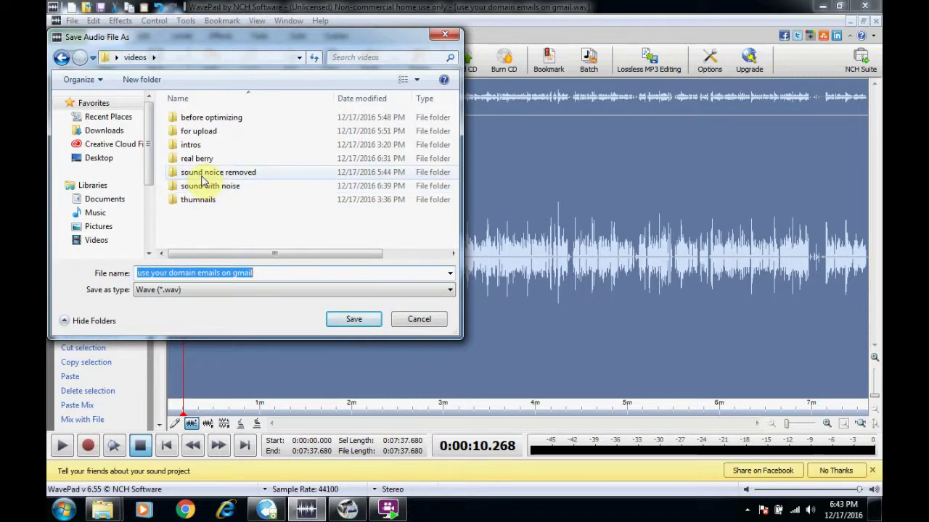
pyautogui.doubleClick(202, 176)
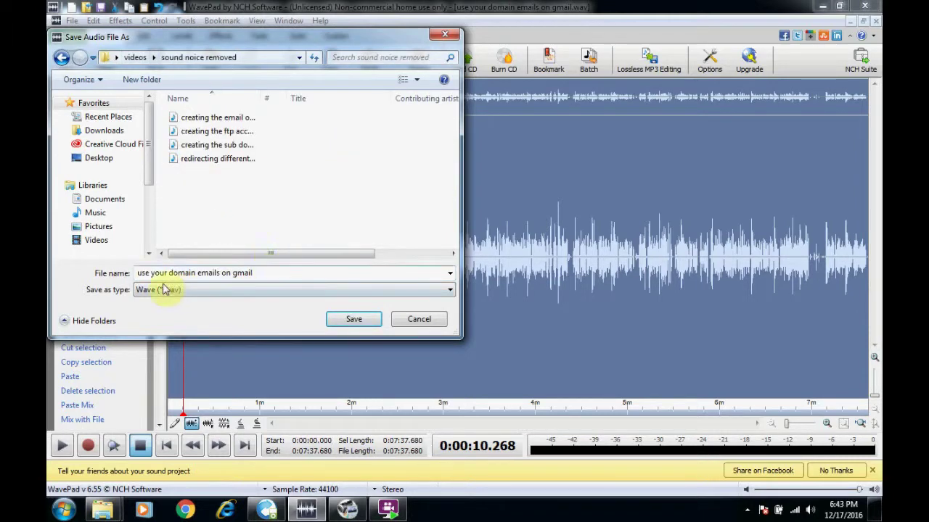
pyautogui.click(352, 322)
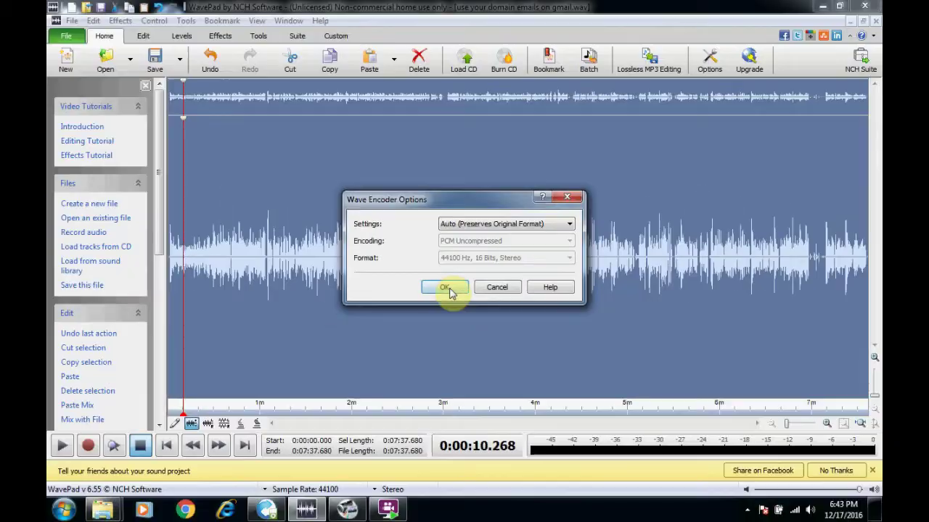
pyautogui.click(454, 295)
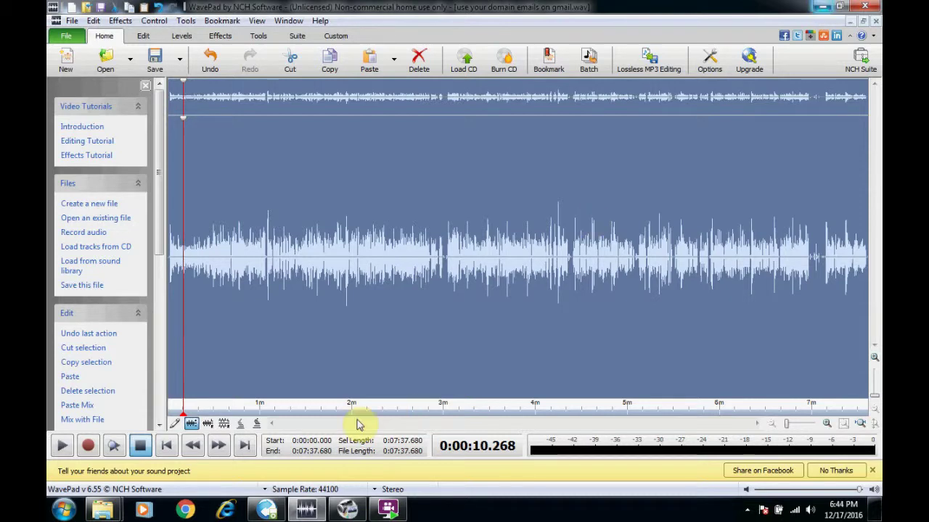
# Step: Switch to Corel VideoStudio and delete the "use your domain emails on gmail.avi" audio clip from the voice track
pyautogui.click(347, 510)
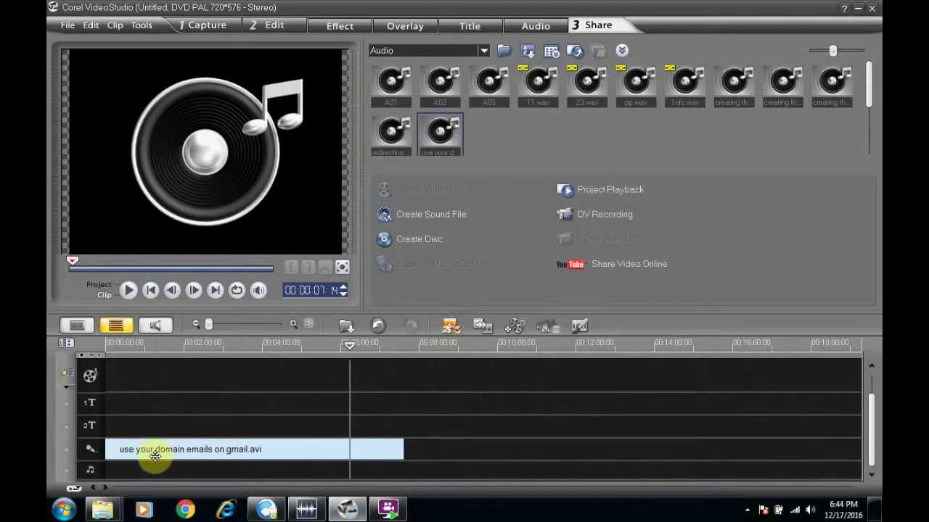
pyautogui.click(193, 455)
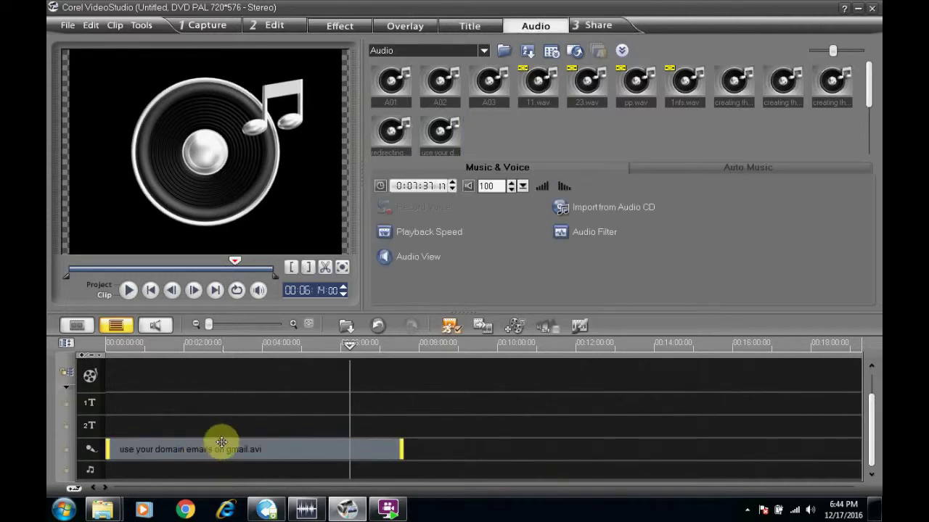
pyautogui.press('Delete')
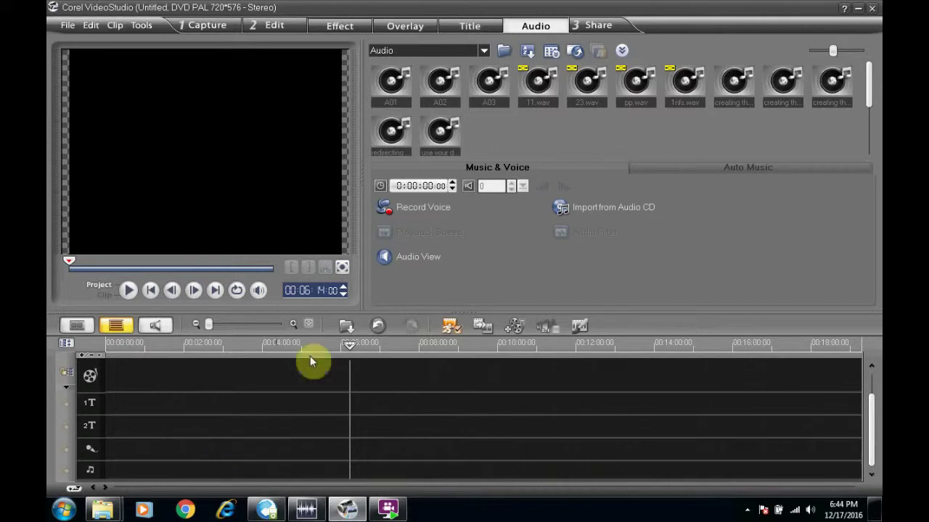
# Step: Insert the "intro" video from the intros folder inside videos at the start of the video track
pyautogui.click(347, 329)
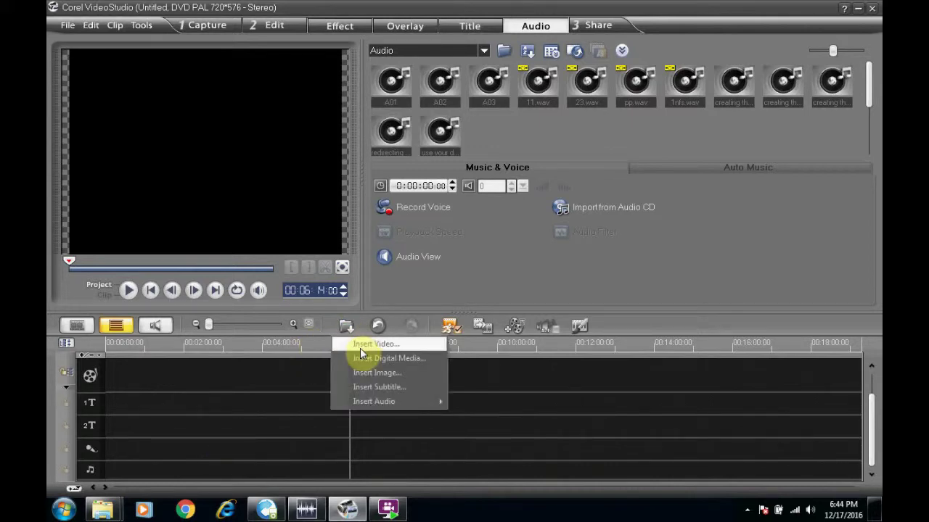
pyautogui.click(352, 347)
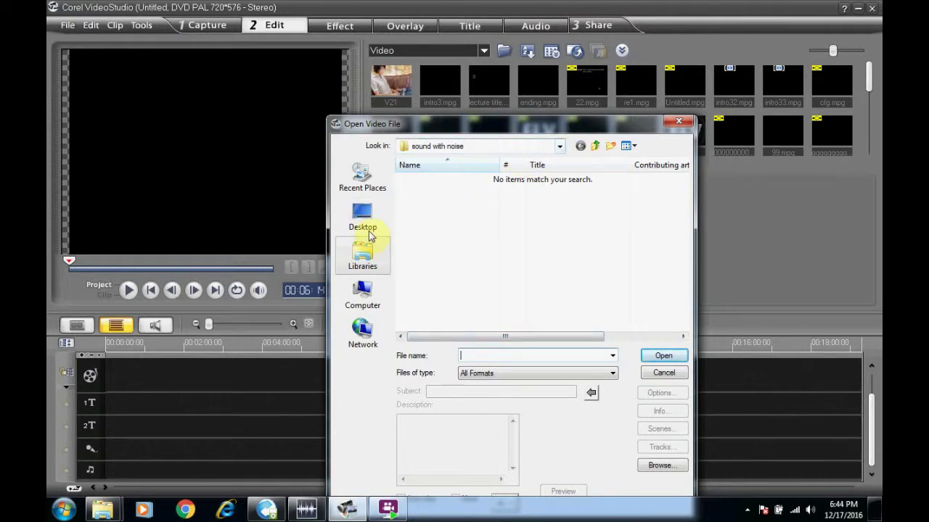
pyautogui.click(560, 148)
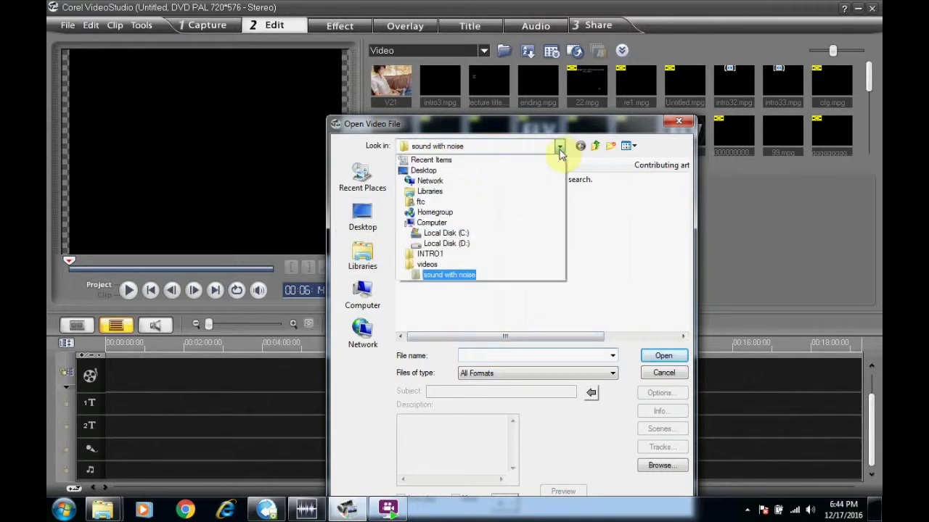
pyautogui.click(442, 264)
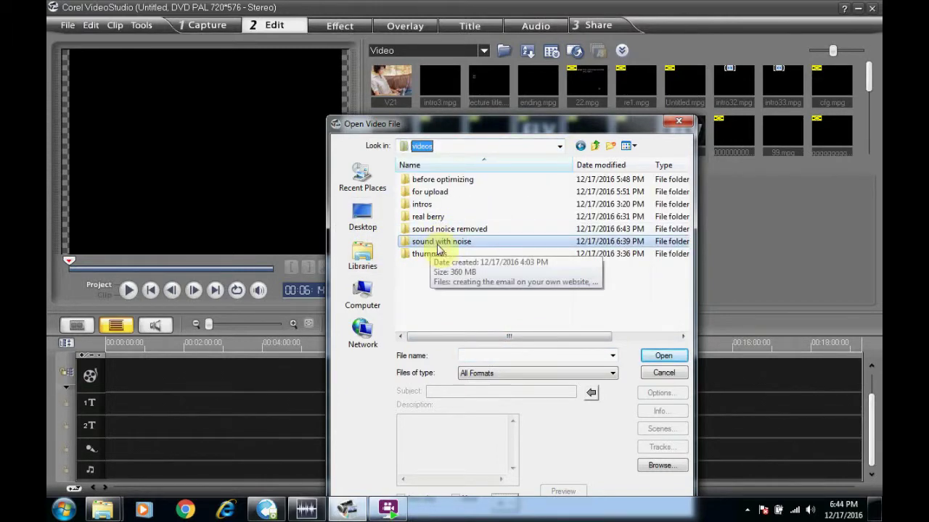
pyautogui.doubleClick(428, 205)
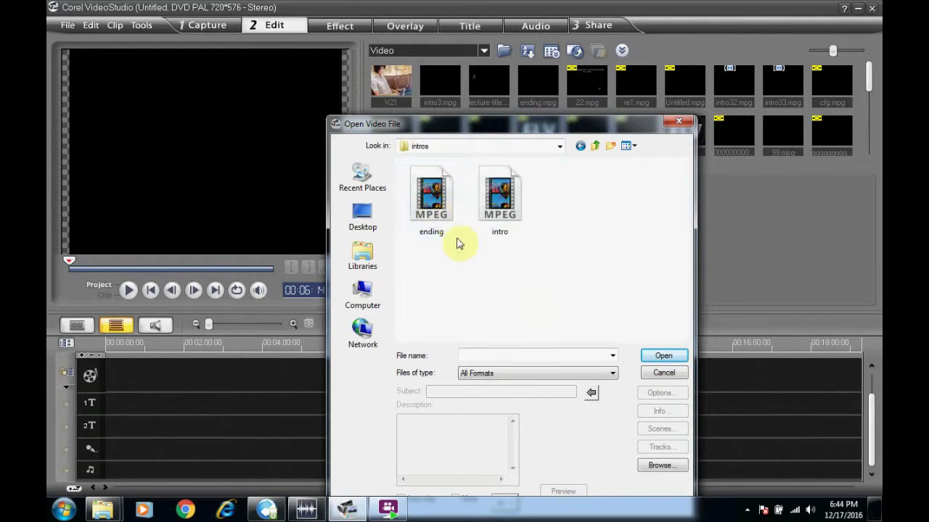
pyautogui.doubleClick(510, 227)
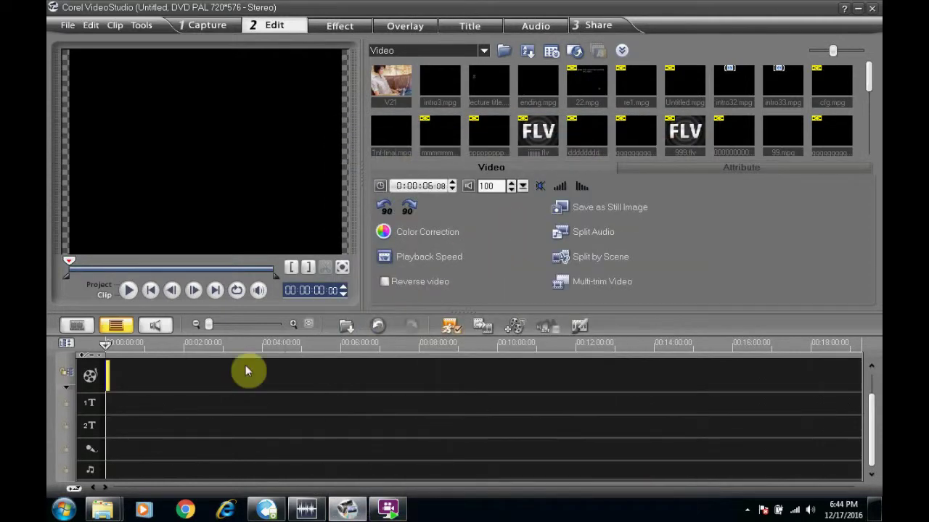
# Step: Insert the "use your domain emails on gmail" video from the real berry folder after the intro clip on the video track
pyautogui.click(126, 374)
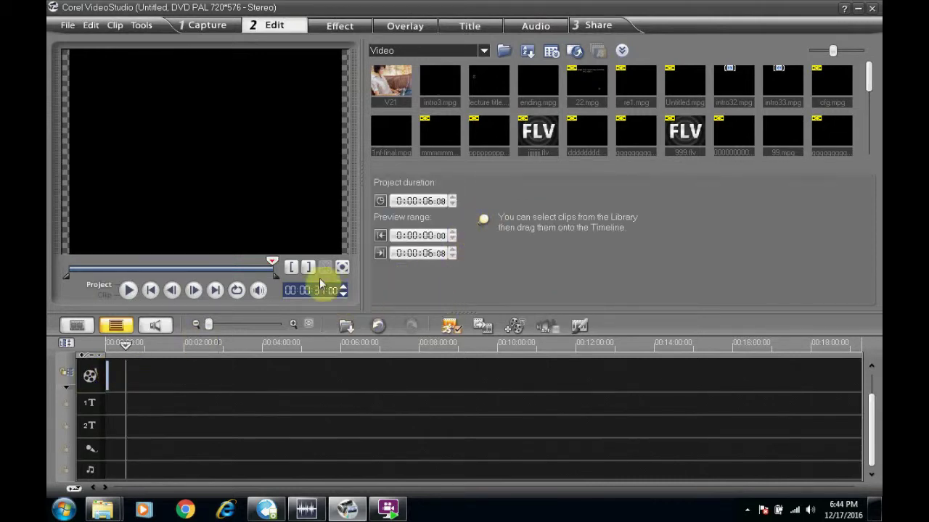
pyautogui.click(347, 325)
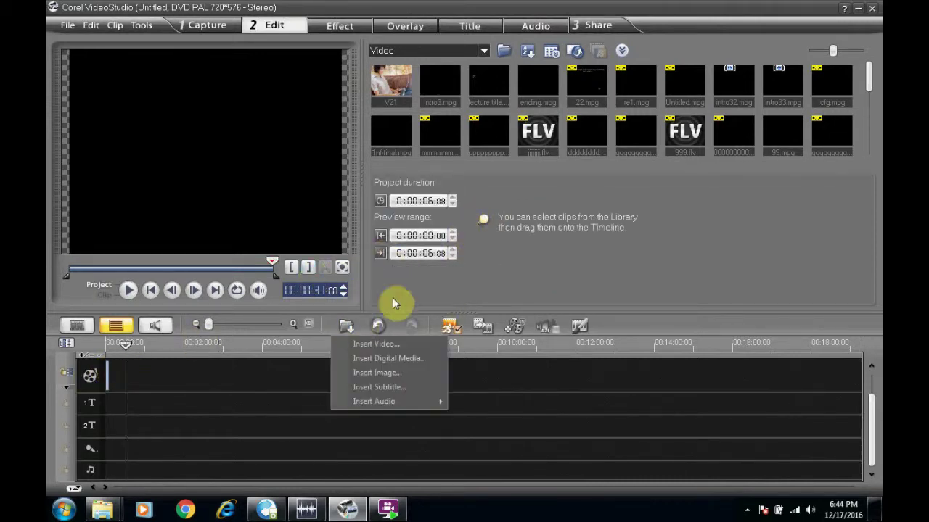
pyautogui.click(371, 346)
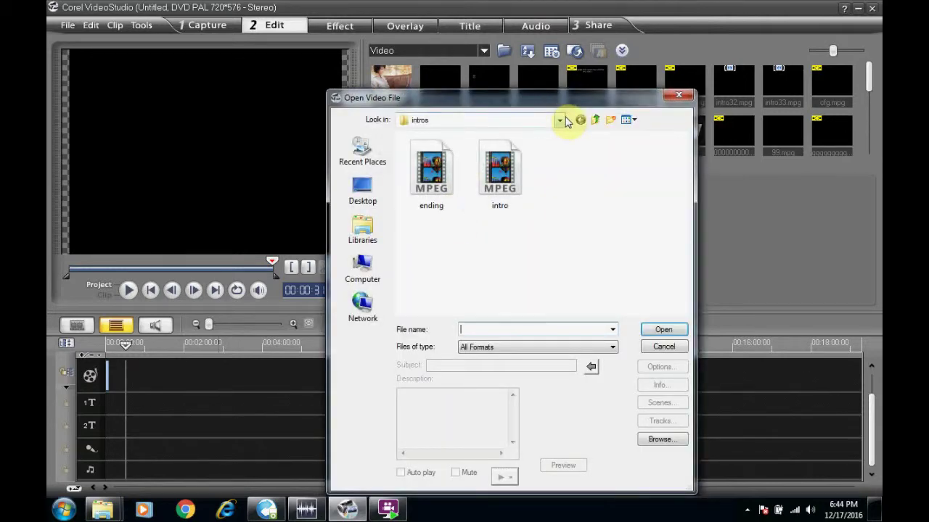
pyautogui.click(559, 119)
pyautogui.click(444, 238)
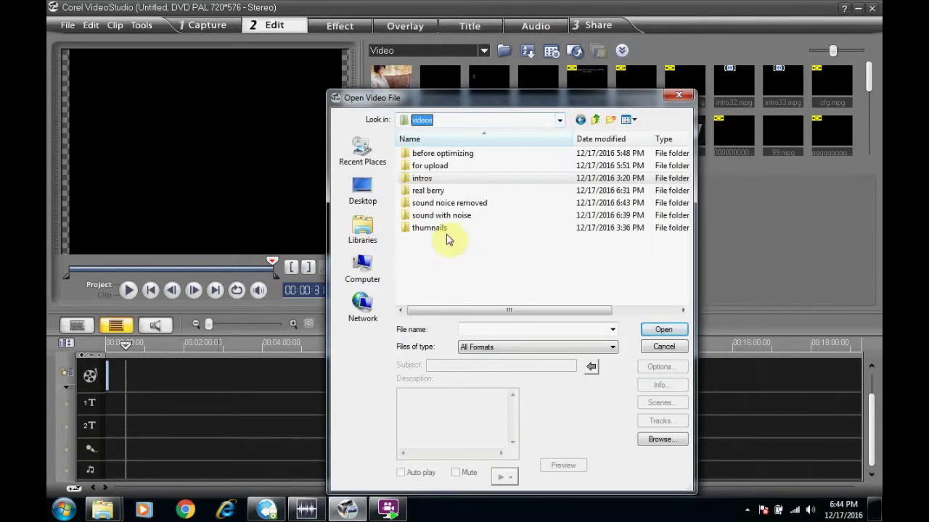
pyautogui.doubleClick(438, 191)
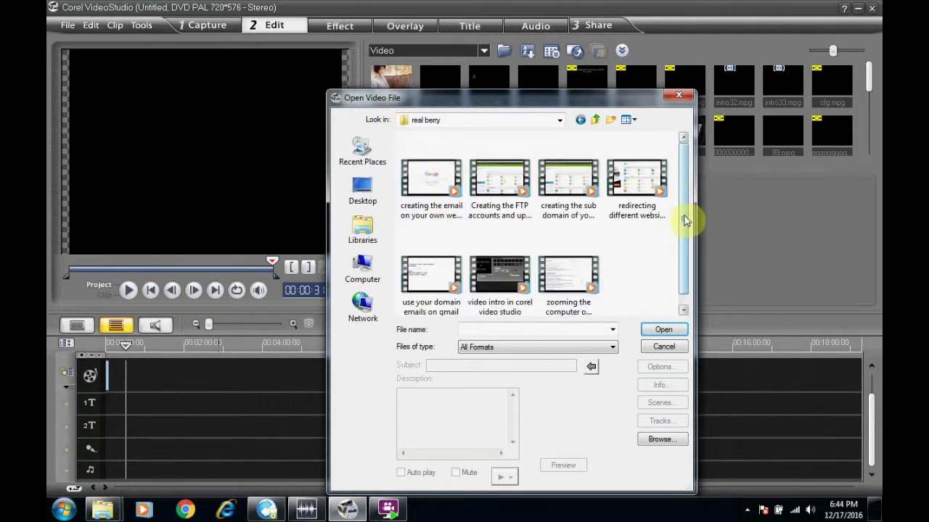
pyautogui.scroll(-1, 685, 230)
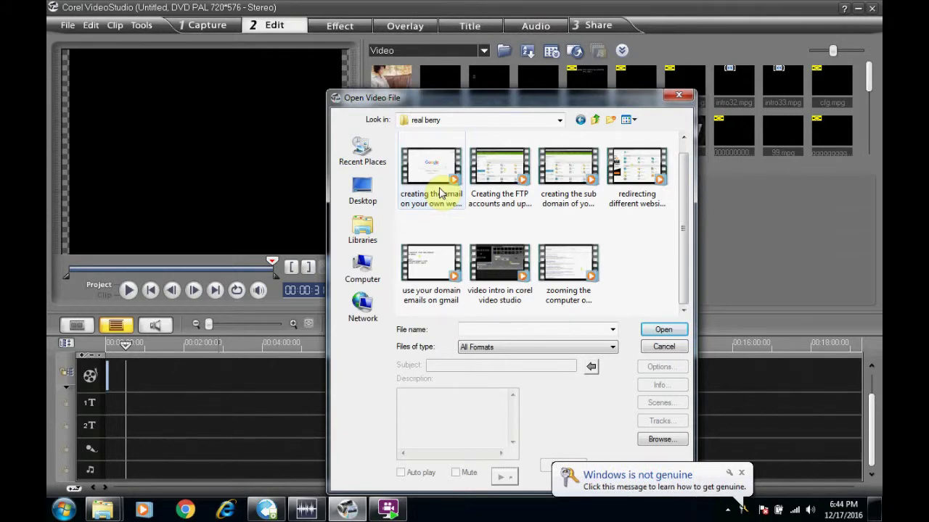
pyautogui.doubleClick(415, 266)
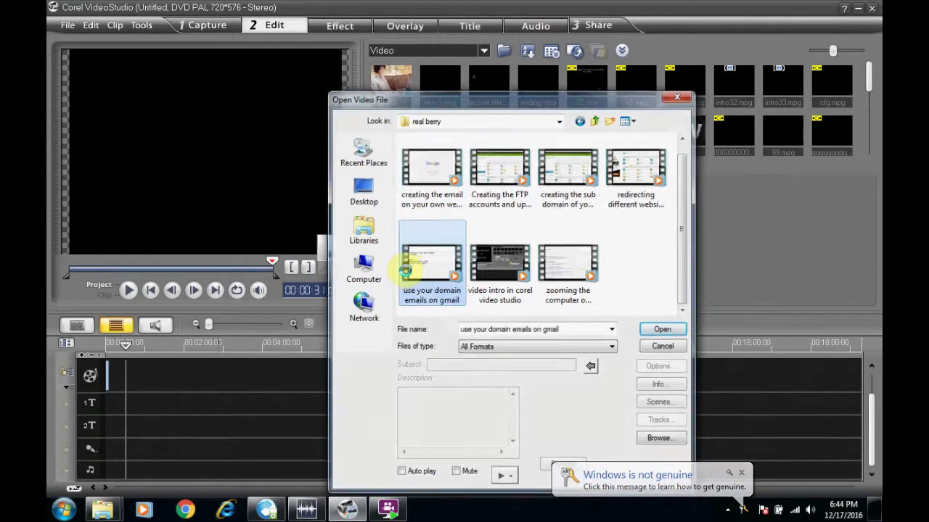
# Step: Insert the "ending" video from the intros folder after the main clip on the video track
pyautogui.click(418, 371)
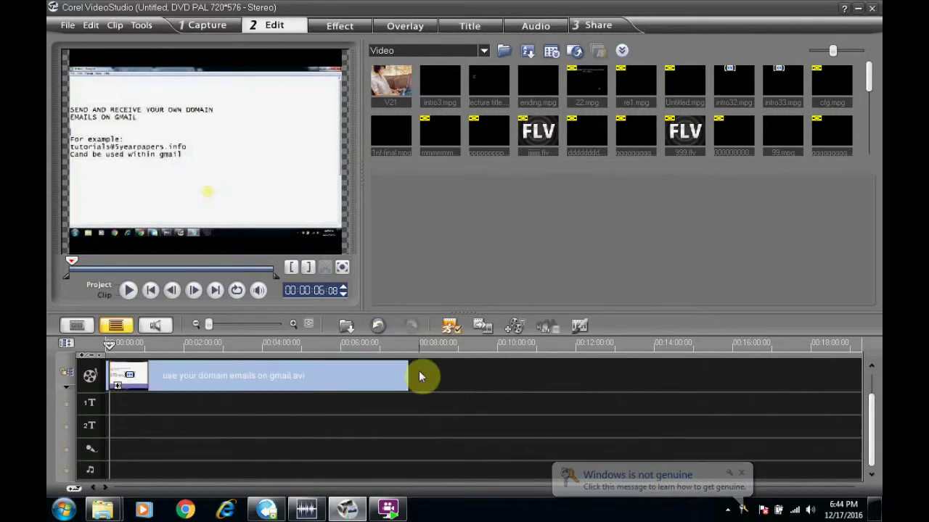
pyautogui.click(415, 374)
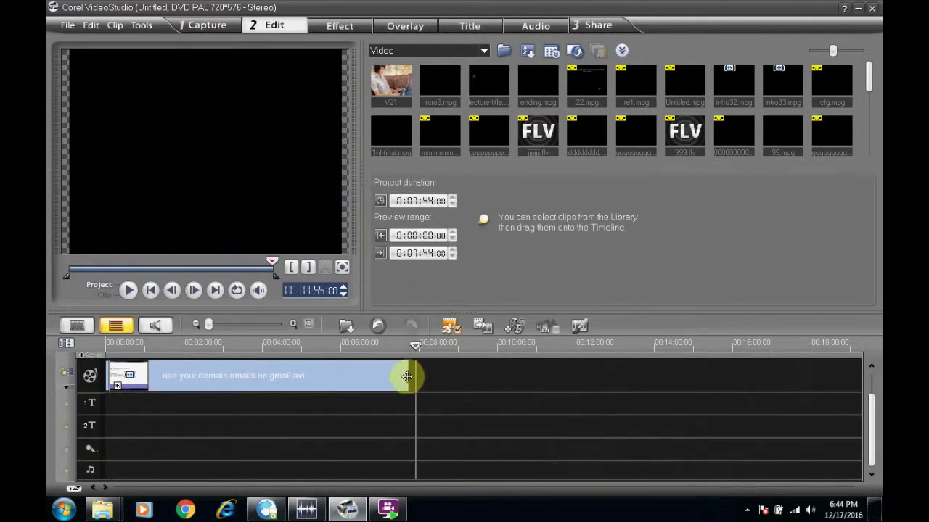
pyautogui.click(347, 327)
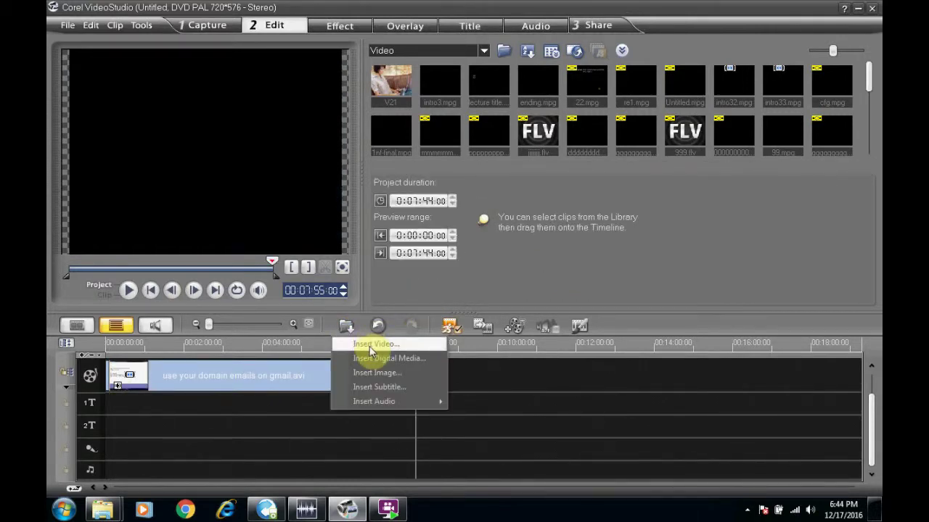
pyautogui.click(366, 346)
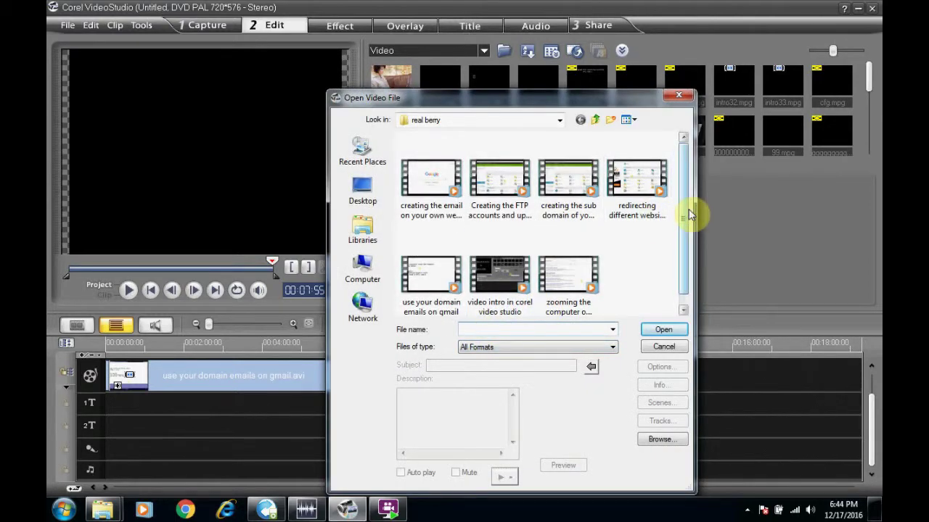
pyautogui.scroll(-1, 687, 250)
pyautogui.click(559, 120)
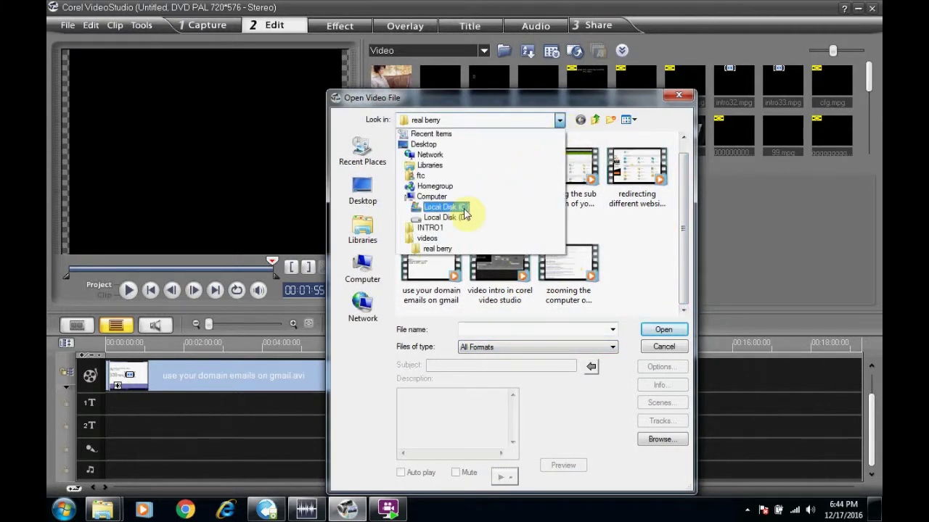
pyautogui.click(442, 242)
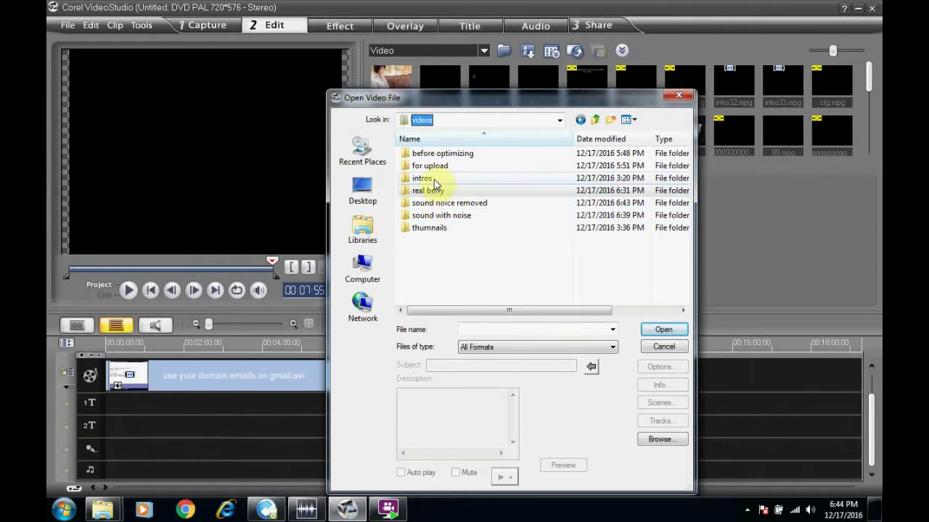
pyautogui.doubleClick(427, 183)
pyautogui.doubleClick(428, 174)
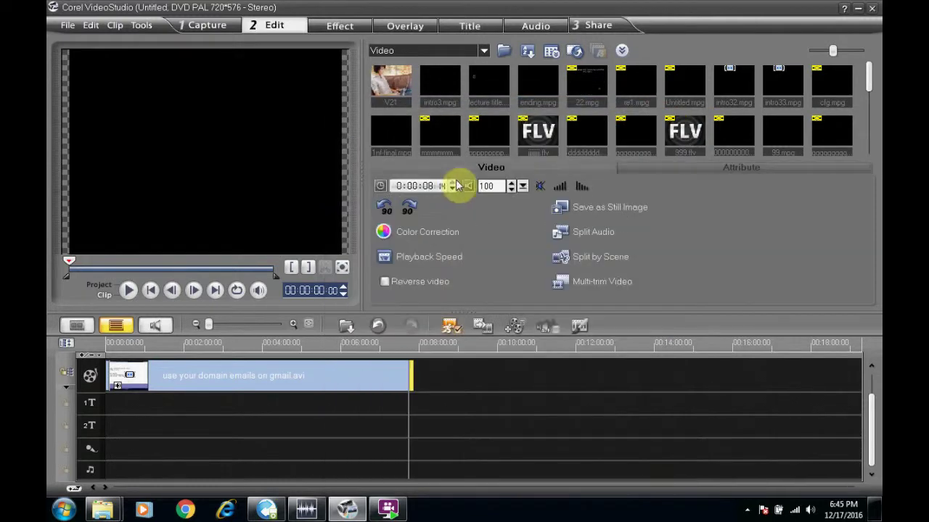
# Step: Play the project from the beginning through the intro into the main clip, and pause it
pyautogui.moveTo(409, 345); pyautogui.dragTo(107, 343)
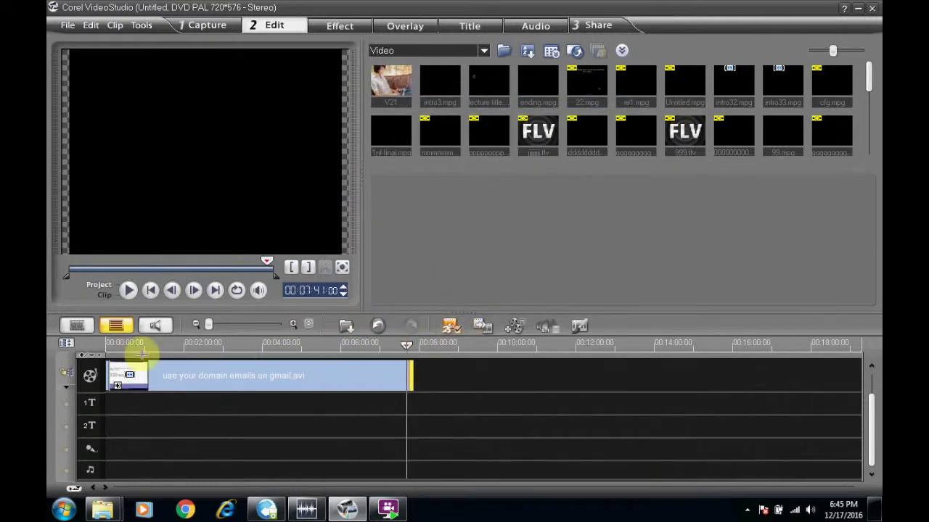
pyautogui.click(126, 290)
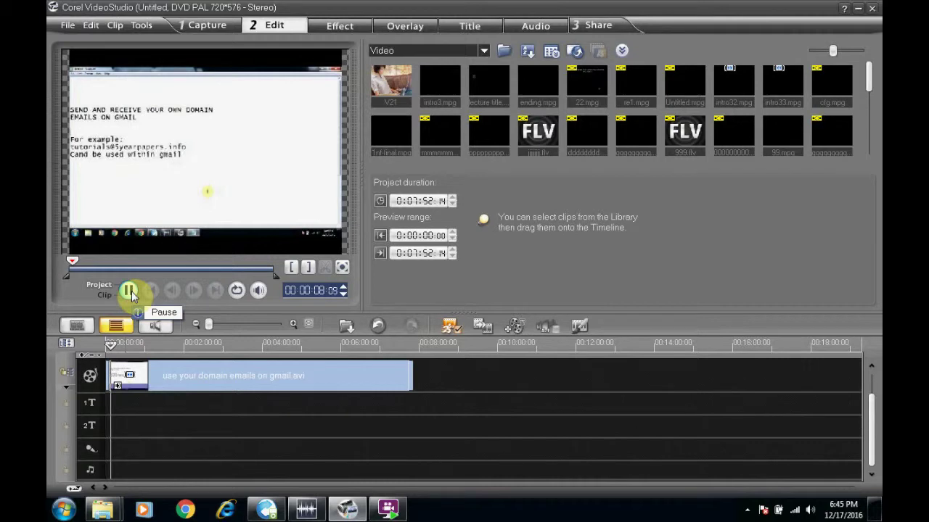
pyautogui.click(130, 291)
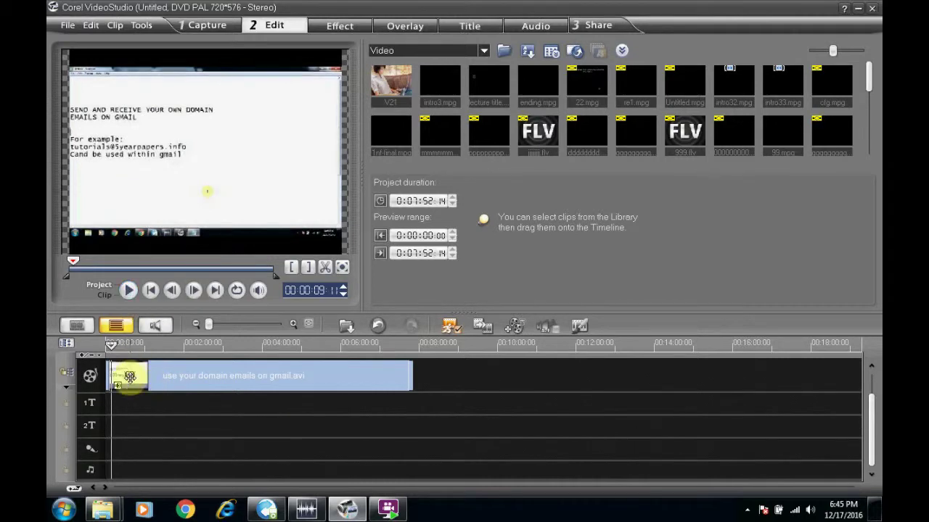
# Step: Split the audio from the "use your domain emails on gmail.avi" clip on the video track
pyautogui.click(131, 374)
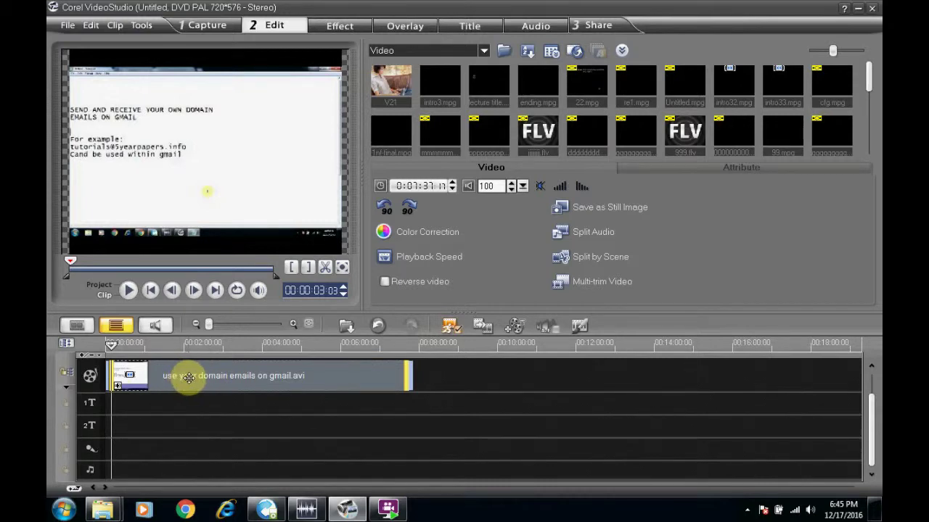
pyautogui.rightClick(189, 378)
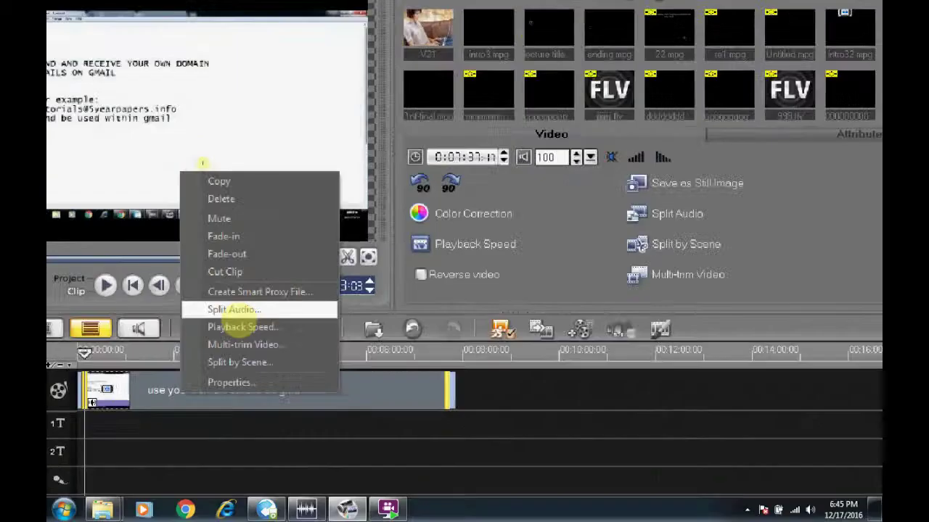
pyautogui.click(244, 312)
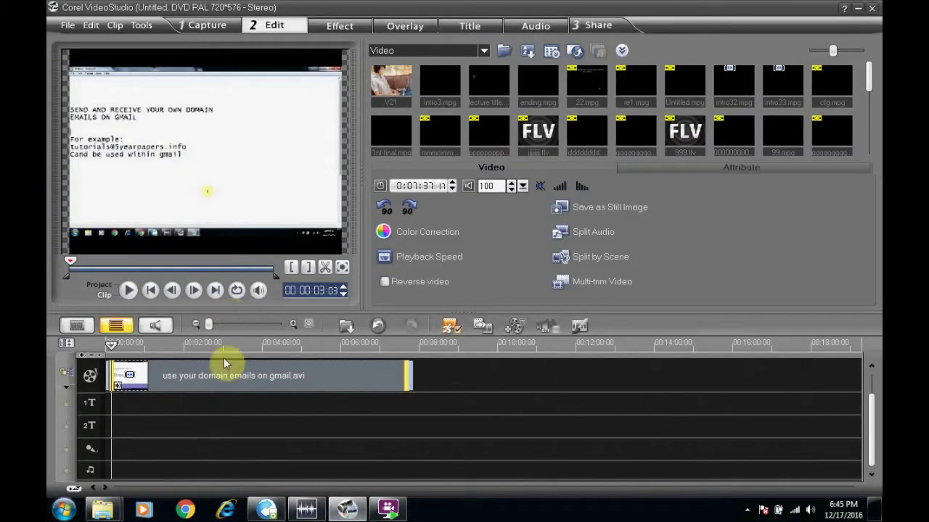
# Step: Split the audio from the "use your domain emails on gmail.avi" clip and delete the separated audio from the voice track
pyautogui.rightClick(216, 515)
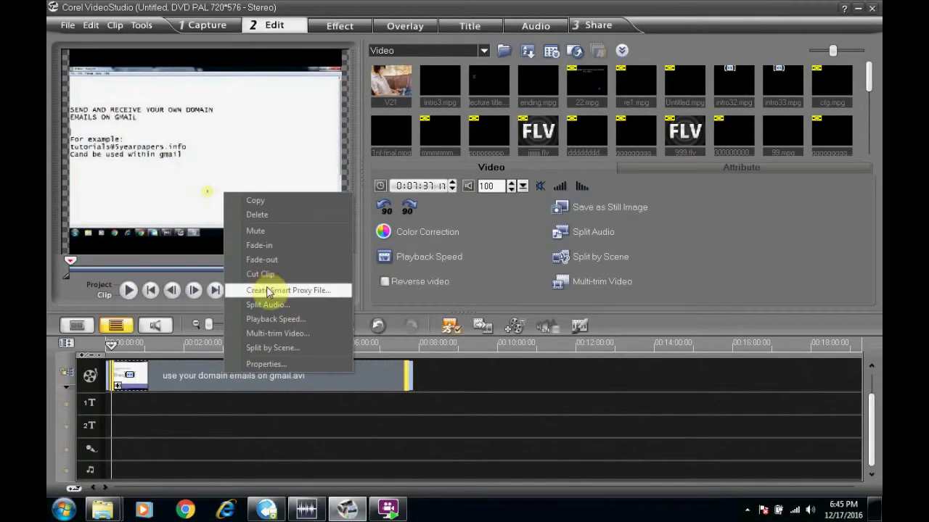
pyautogui.click(269, 309)
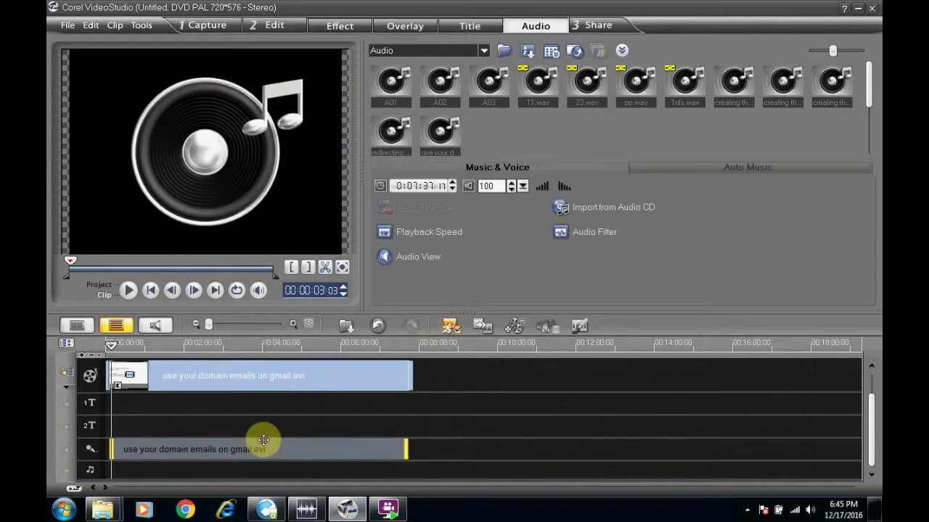
pyautogui.click(255, 373)
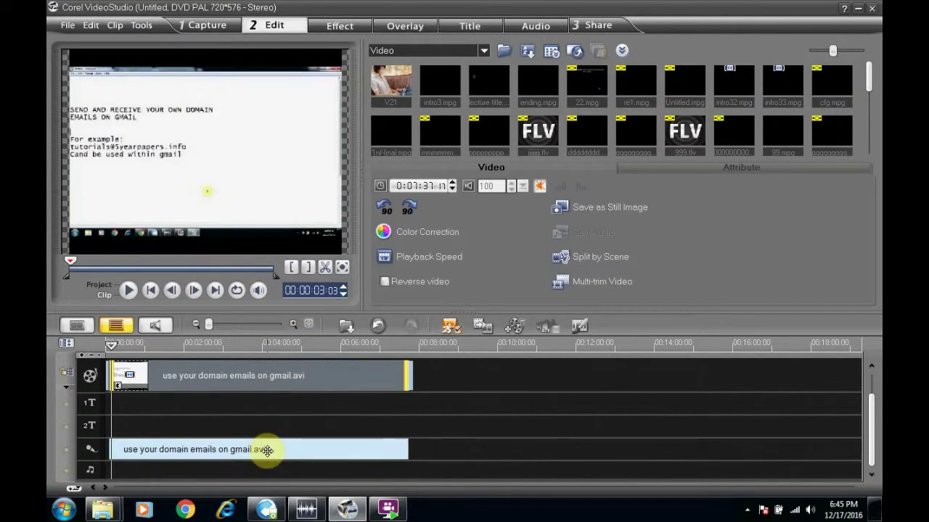
pyautogui.click(267, 450)
pyautogui.click(253, 396)
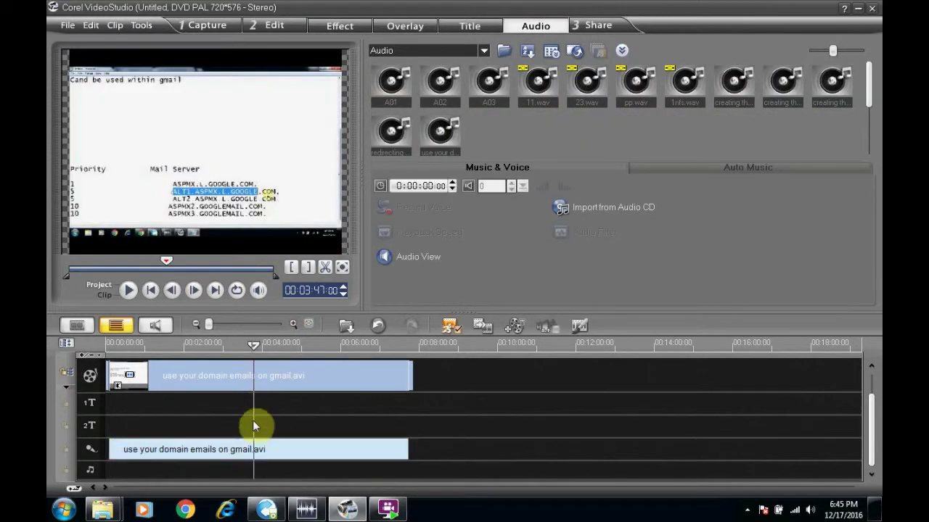
pyautogui.click(264, 449)
pyautogui.press('Delete')
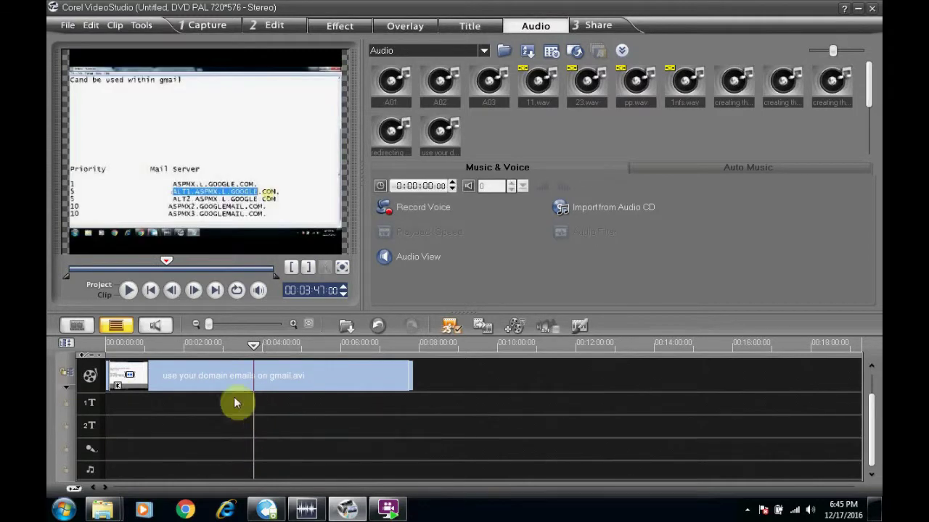
pyautogui.click(218, 373)
pyautogui.click(216, 452)
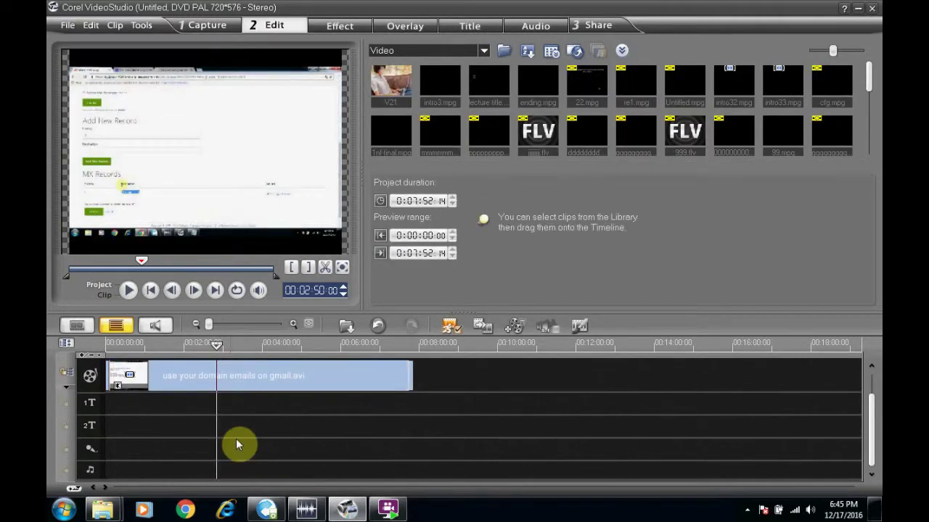
# Step: Insert the "use your domain emails on gmail" audio from the "sound noice removed" folder in videos onto the voice track
pyautogui.click(346, 328)
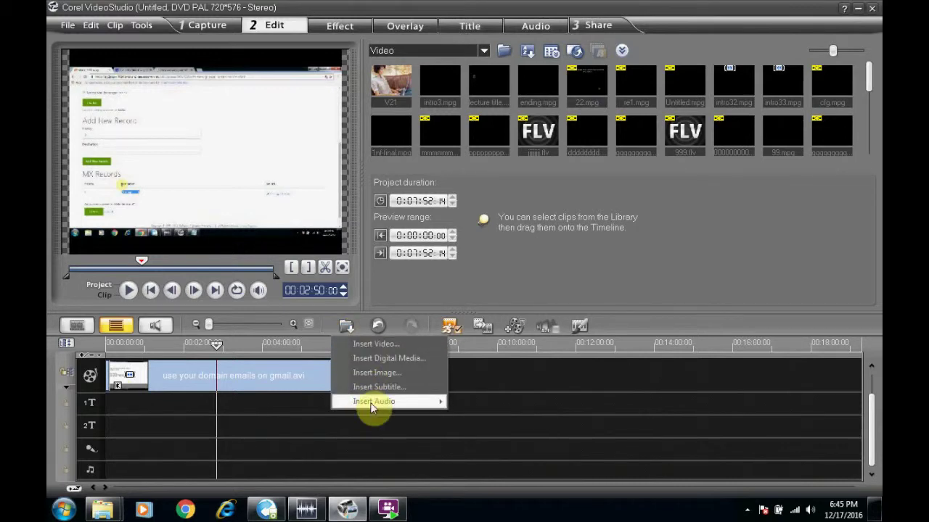
pyautogui.moveTo(373, 403)
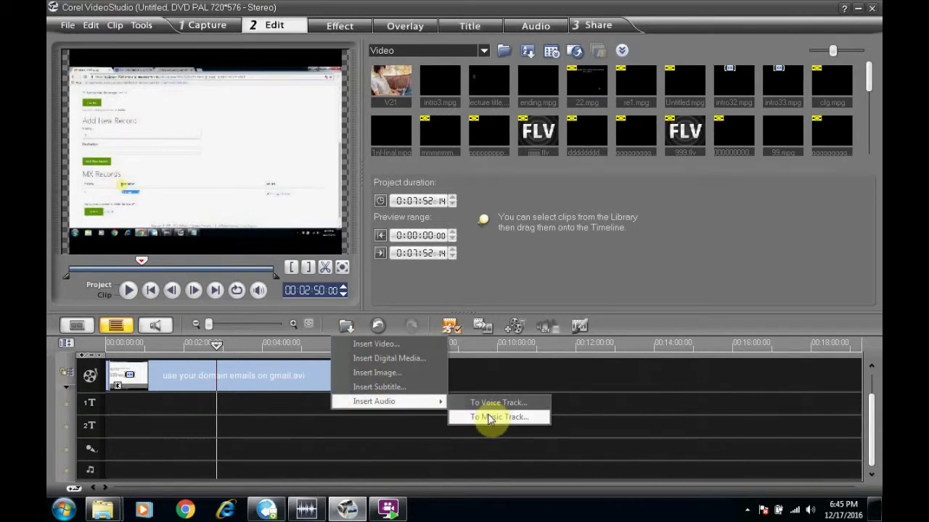
pyautogui.click(491, 418)
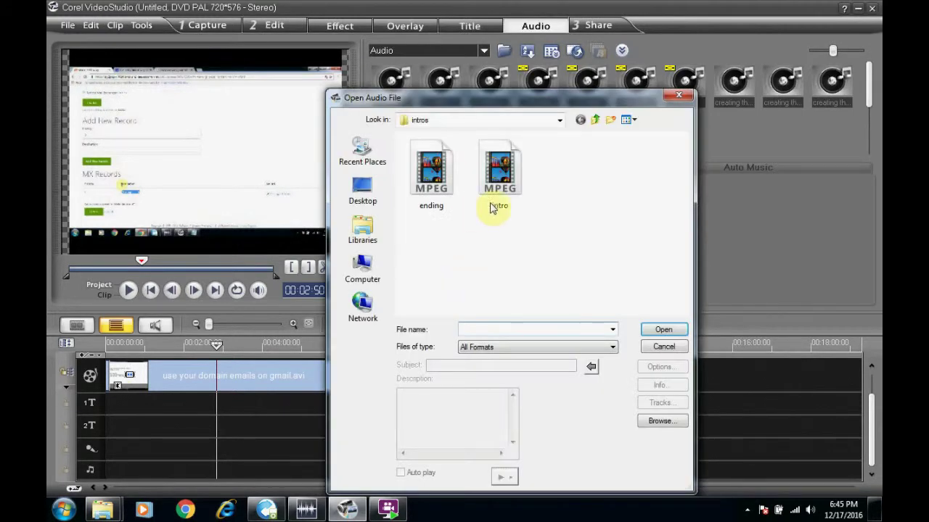
pyautogui.click(559, 119)
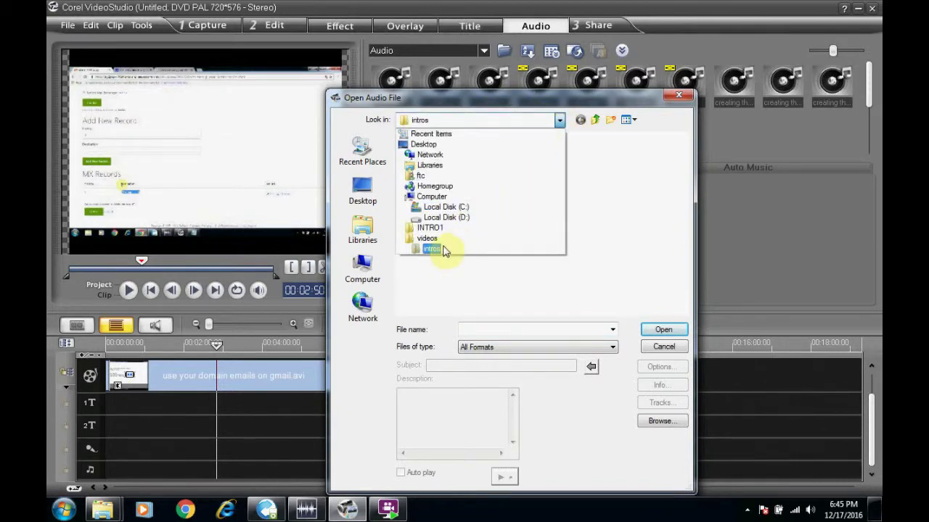
pyautogui.click(435, 240)
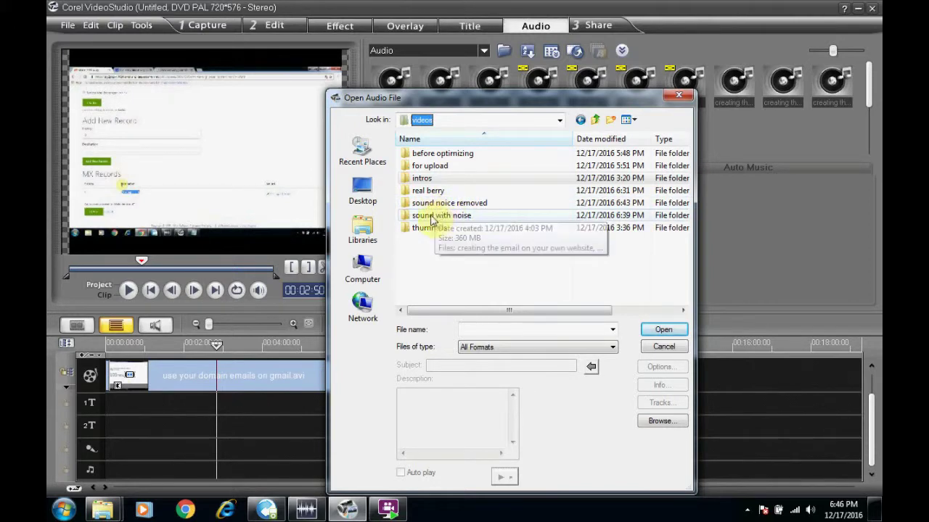
pyautogui.doubleClick(434, 203)
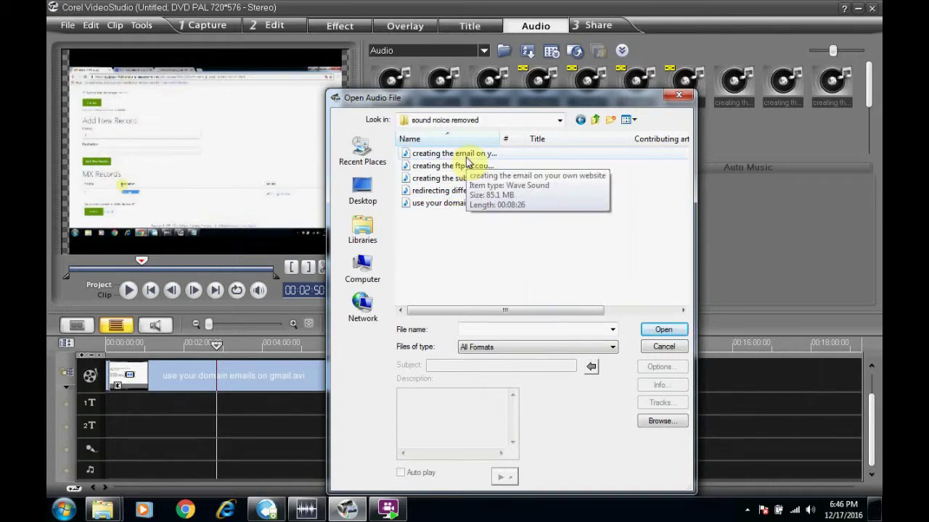
pyautogui.click(439, 203)
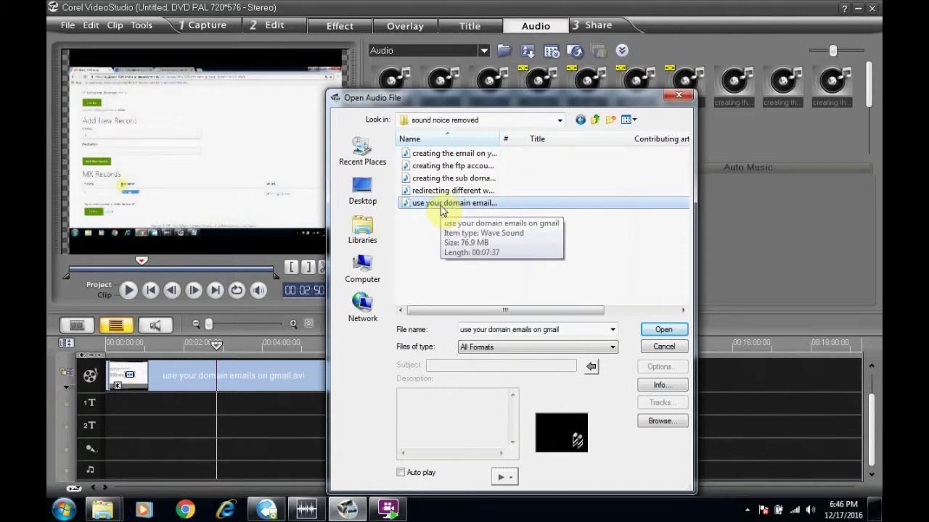
pyautogui.doubleClick(440, 205)
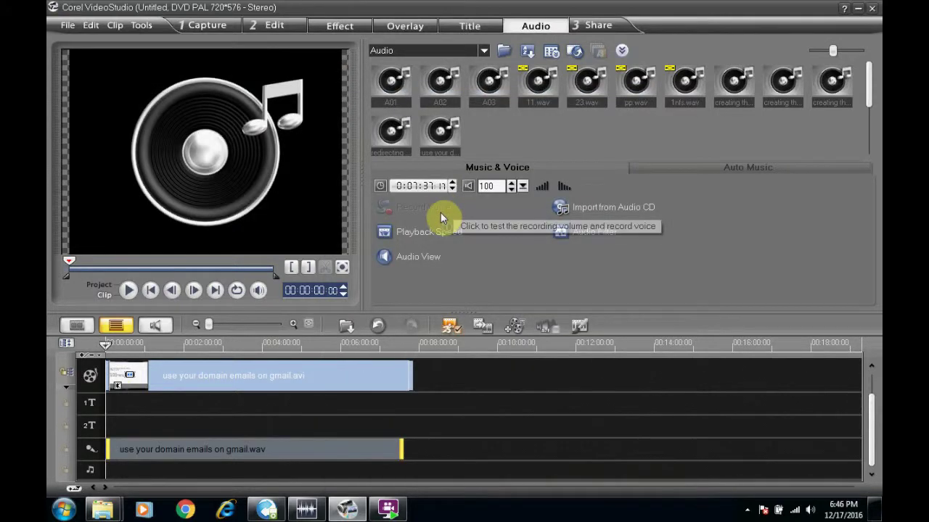
# Step: Move the cleaned audio clip on the voice track to line up with the start of the main clip, after the intro
pyautogui.click(184, 451)
pyautogui.moveTo(185, 451); pyautogui.dragTo(187, 451)
pyautogui.moveTo(130, 452); pyautogui.dragTo(154, 454)
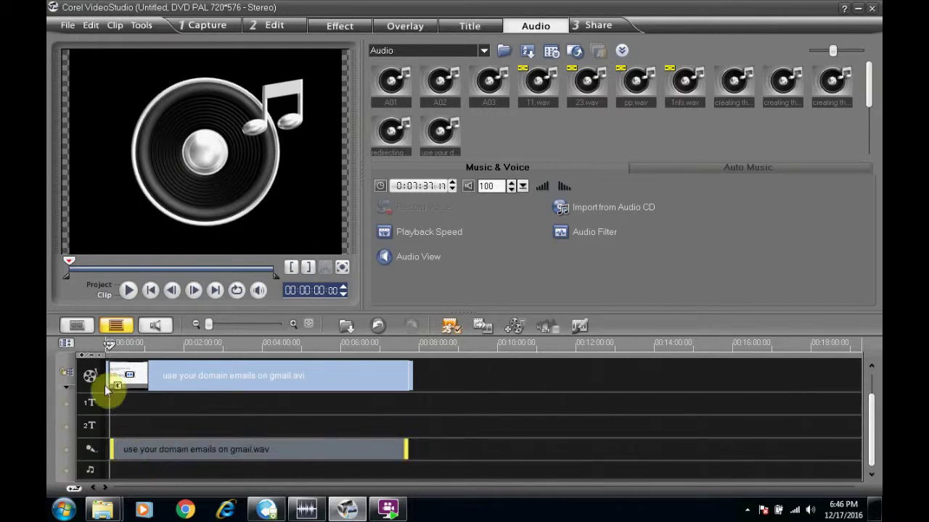
# Step: Play the project from the beginning to check the replaced audio against the main clip, and pause it
pyautogui.click(109, 346)
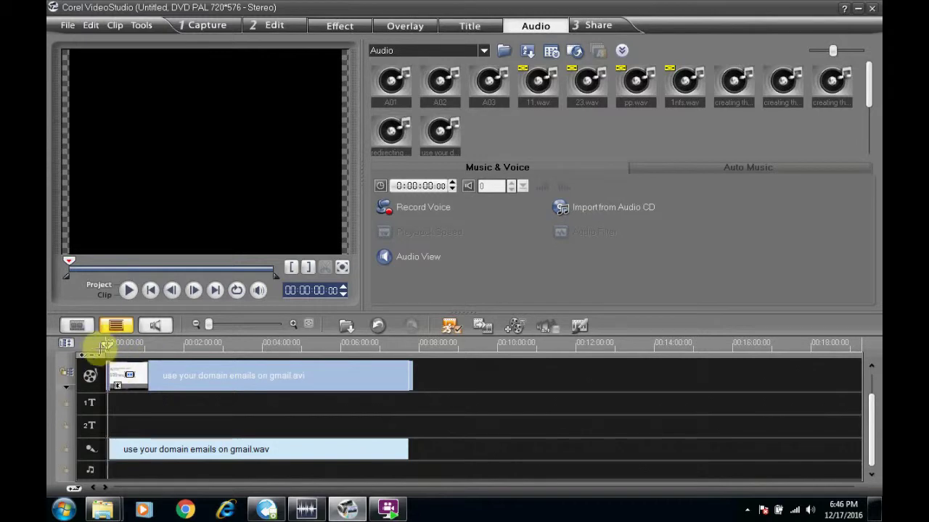
pyautogui.click(128, 290)
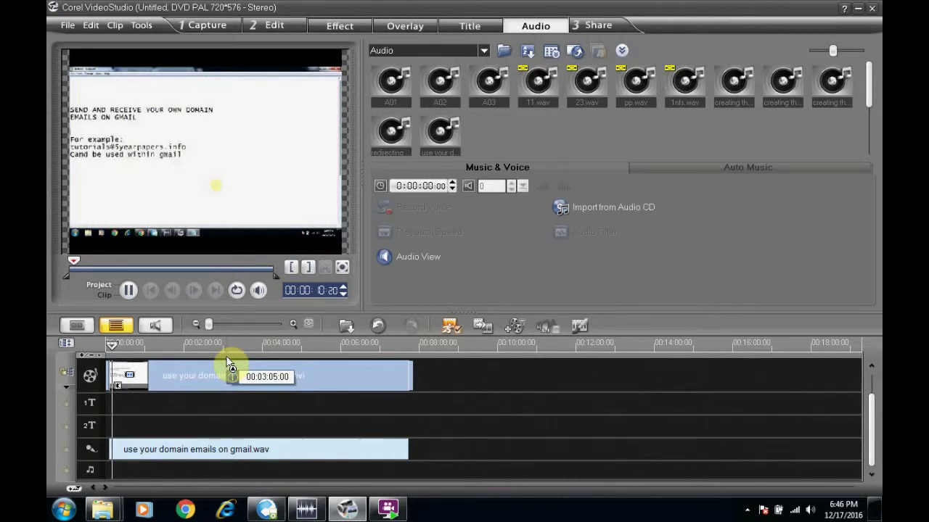
pyautogui.click(129, 290)
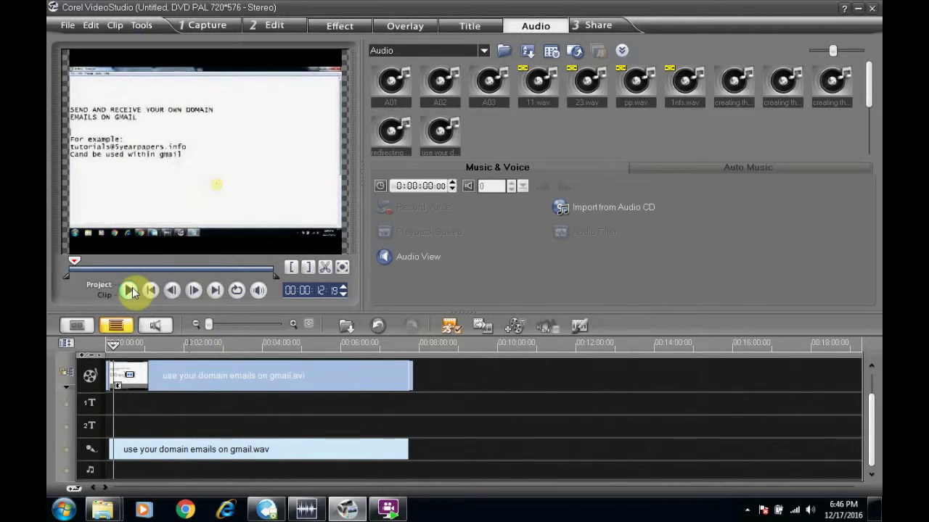